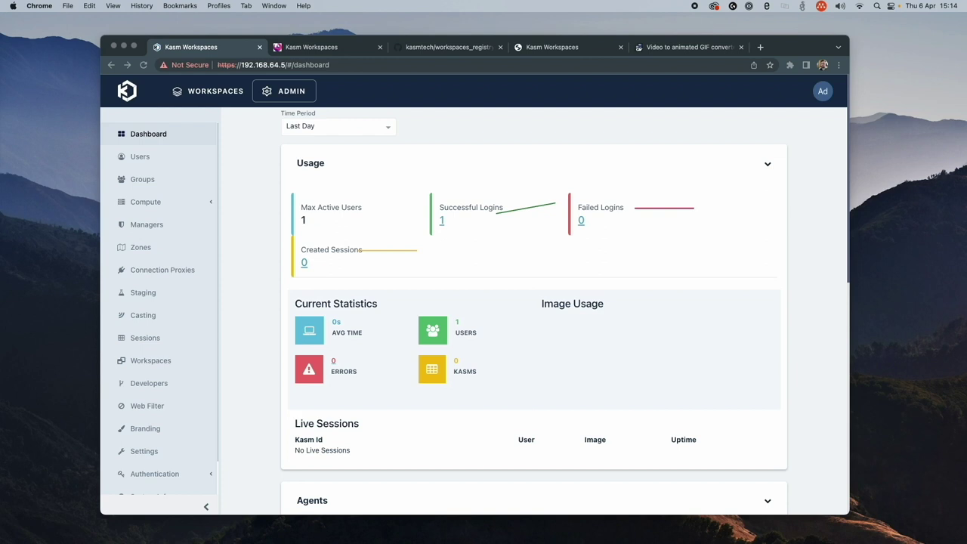
Step: Open the Workspace Registry and browse the list of available workspaces, including the greyed-out ones
left_click(156, 361)
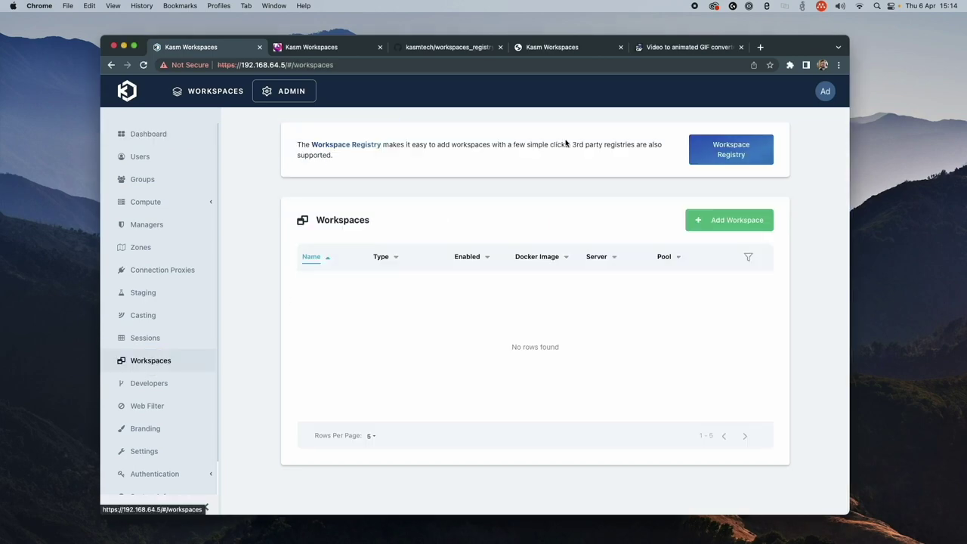
left_click(727, 149)
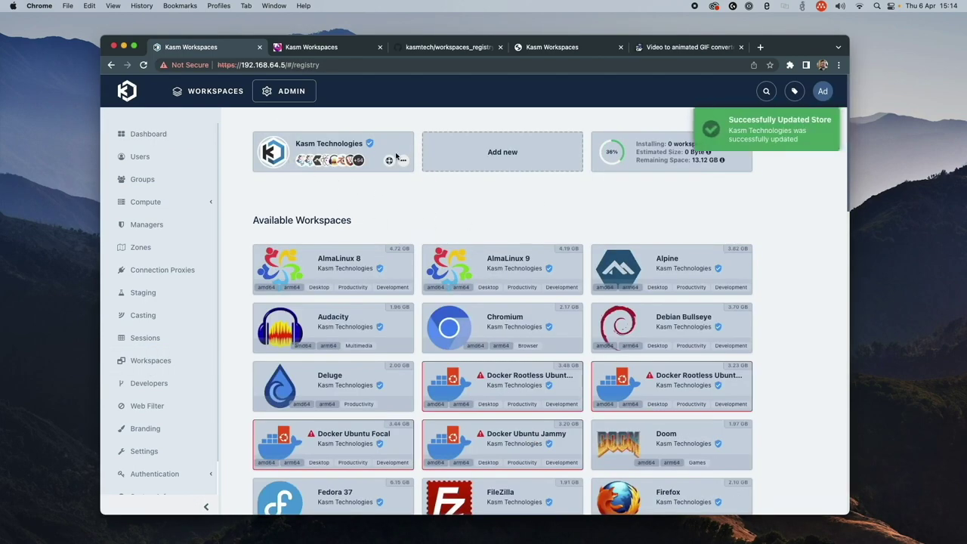
scroll(797, 257, "down", 15)
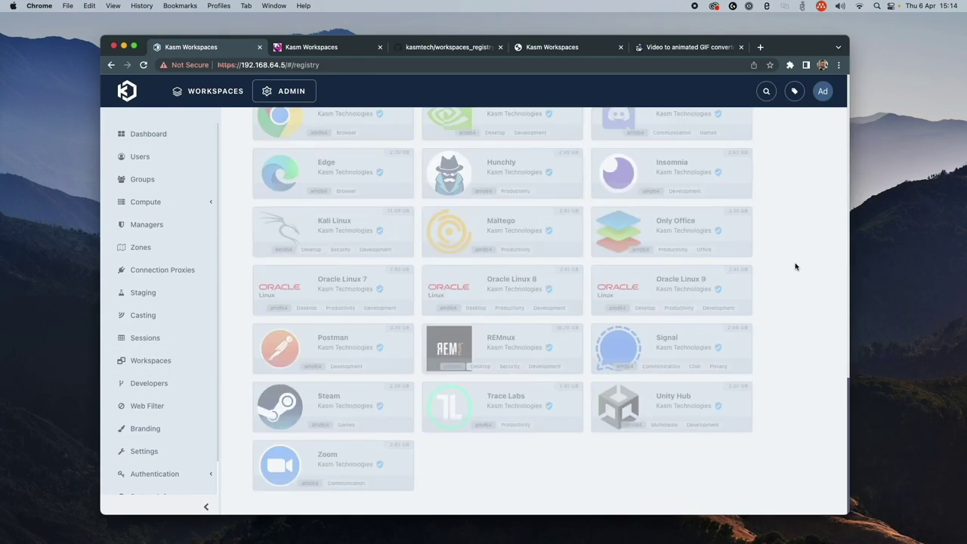
scroll(793, 271, "up", 6)
scroll(674, 364, "down", 3)
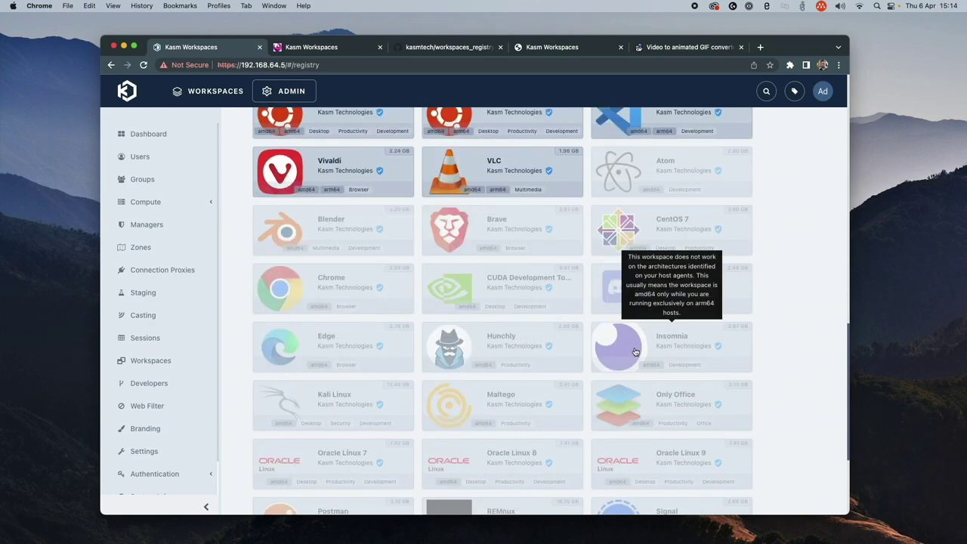
scroll(800, 332, "up", 15)
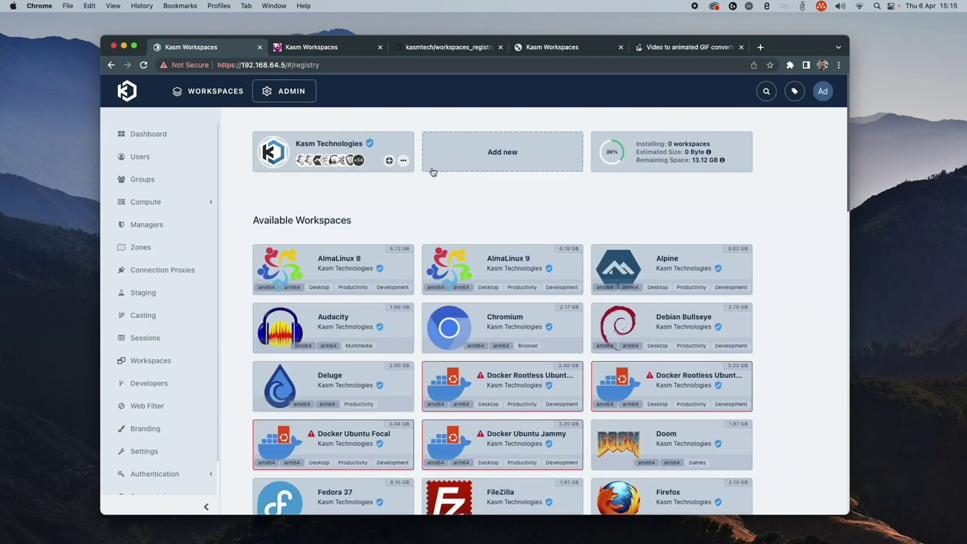
Step: Install the Chromium and Alpine workspaces from the Kasm Technologies registry
left_click(493, 325)
left_click(560, 343)
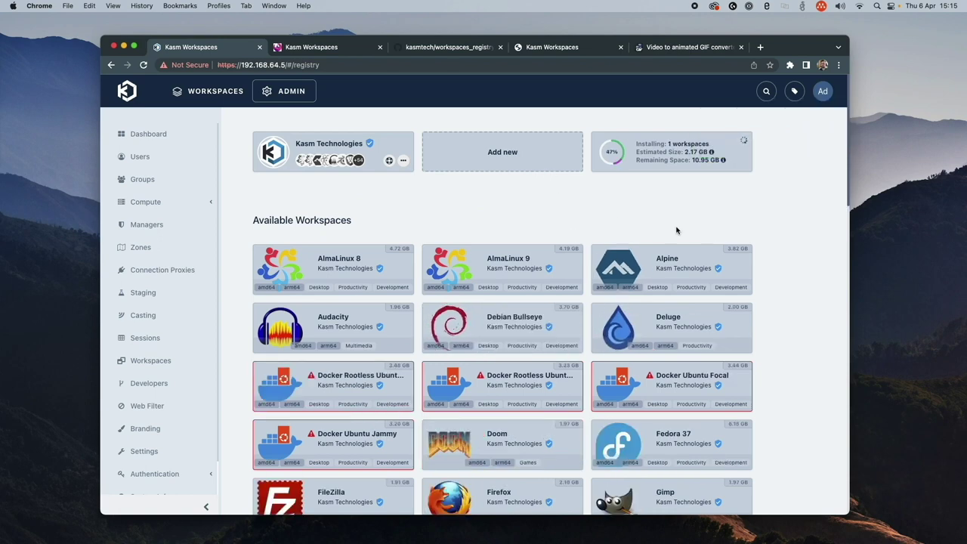
scroll(778, 256, "down", 15)
scroll(753, 408, "up", 5)
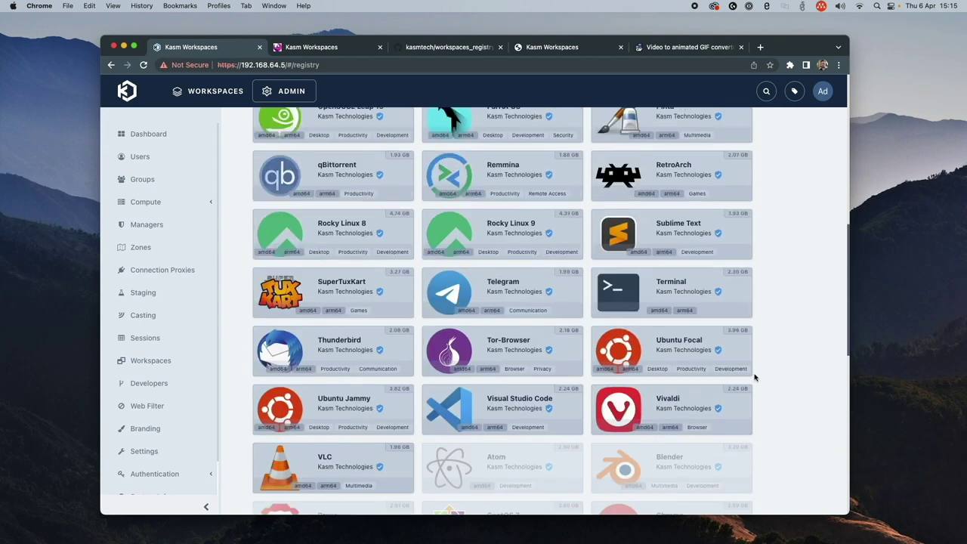
scroll(752, 332, "up", 10)
left_click(672, 267)
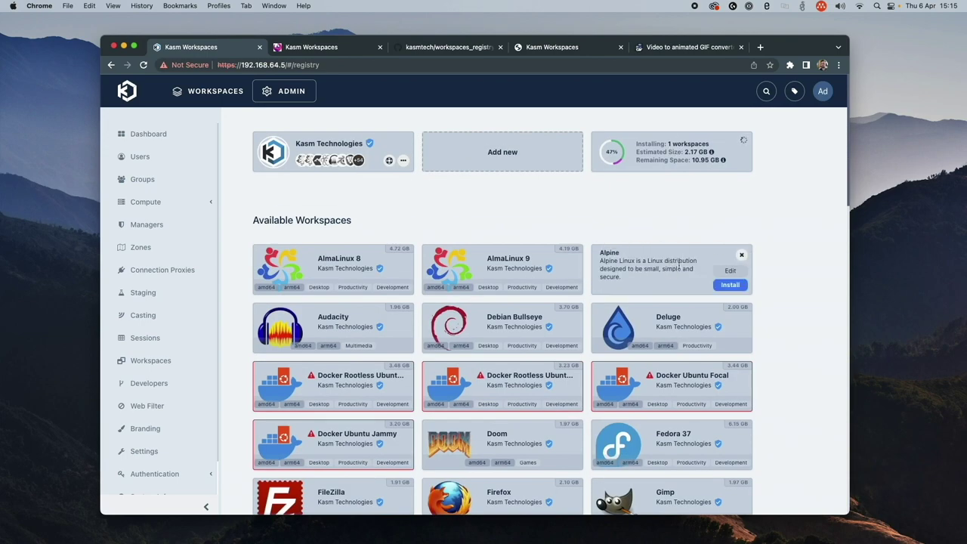
left_click(729, 285)
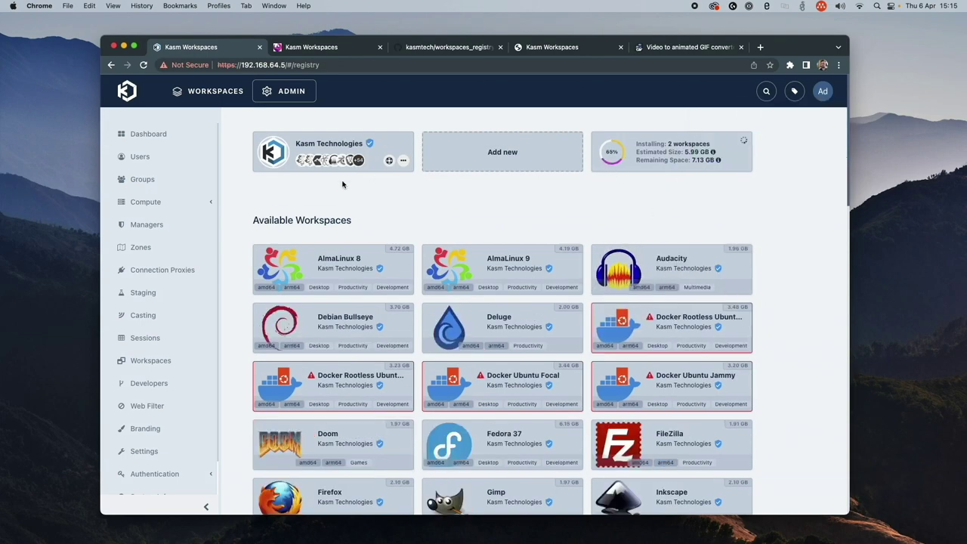
Step: Delete the Kasm Technologies registry and reinstall it as the official registry
left_click(404, 164)
left_click(391, 159)
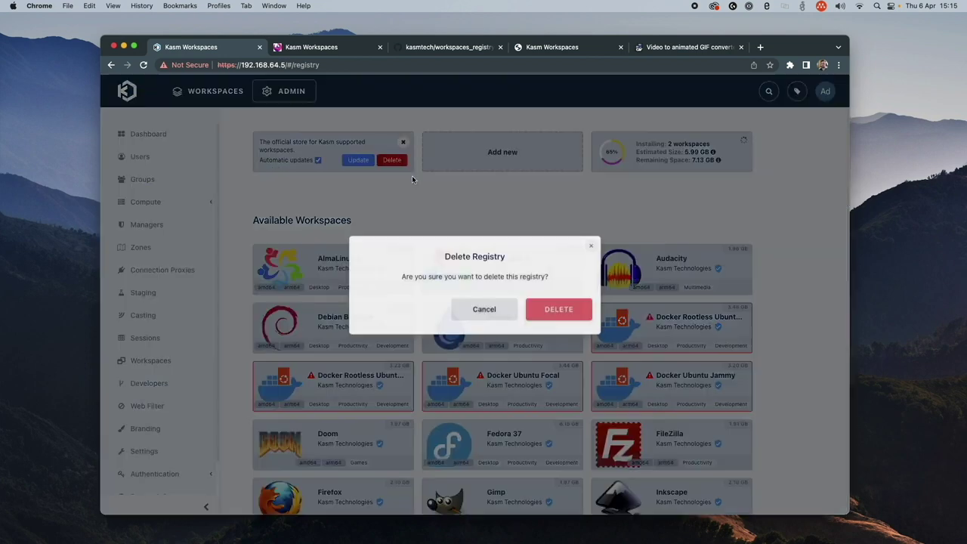
left_click(561, 323)
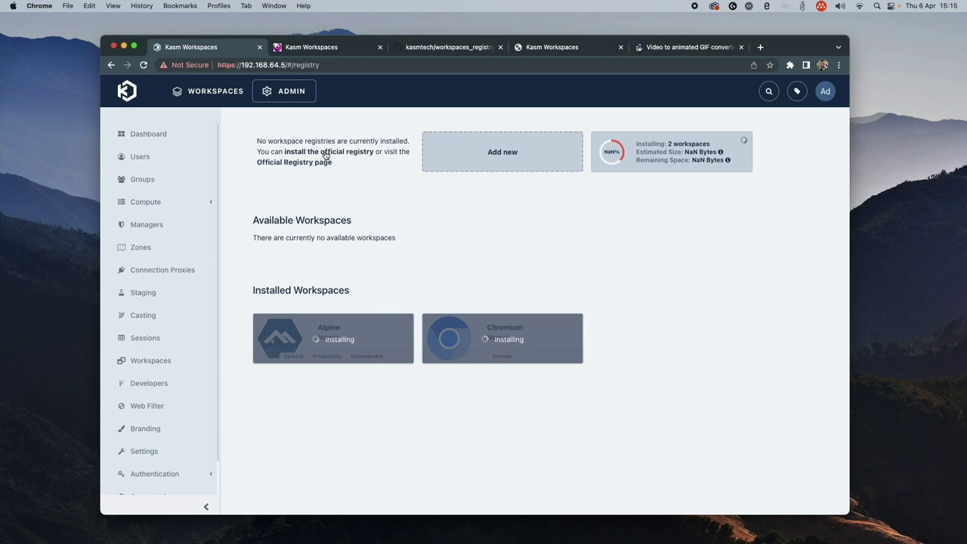
left_click(327, 151)
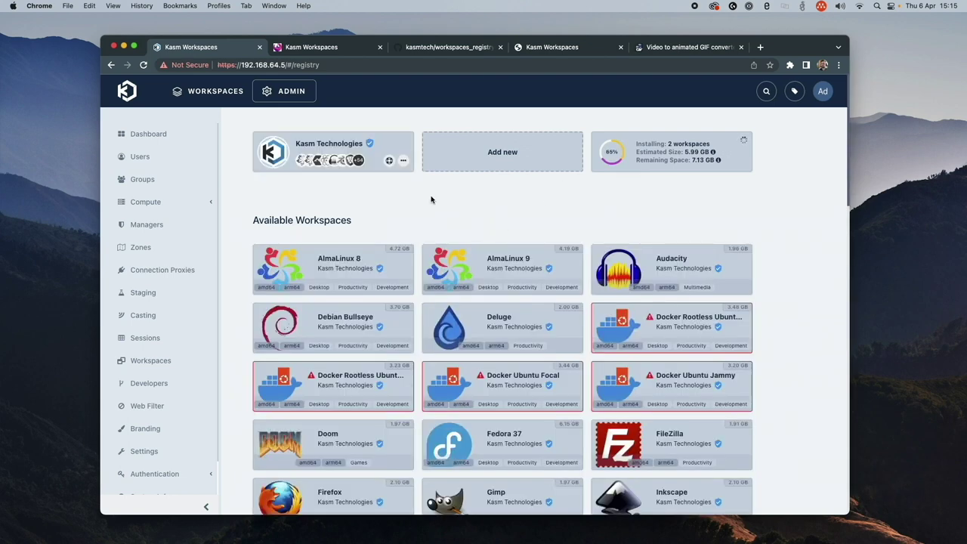
Step: Copy the registry link from the linuxserver.io workspace registry site and add it as a third-party registry in Kasm
left_click(470, 154)
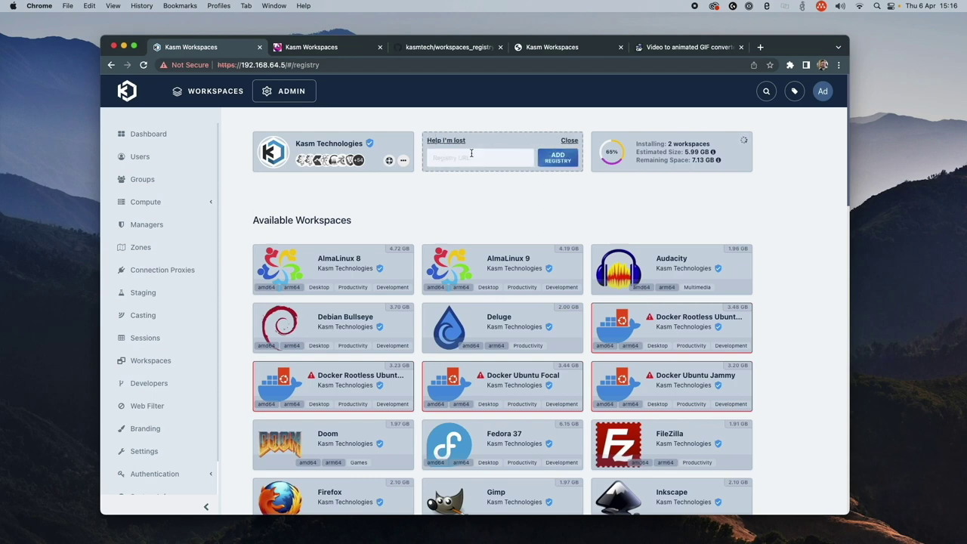
left_click(326, 48)
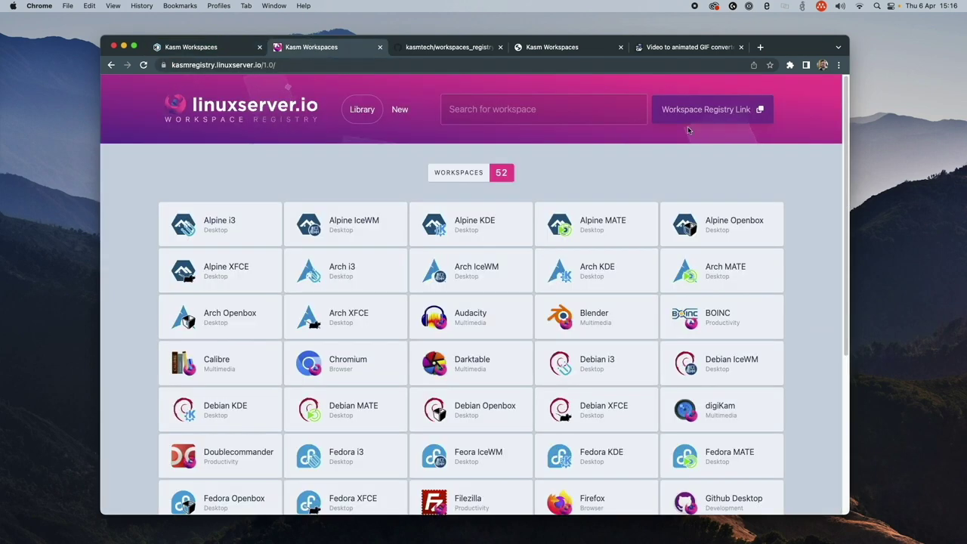
left_click(713, 109)
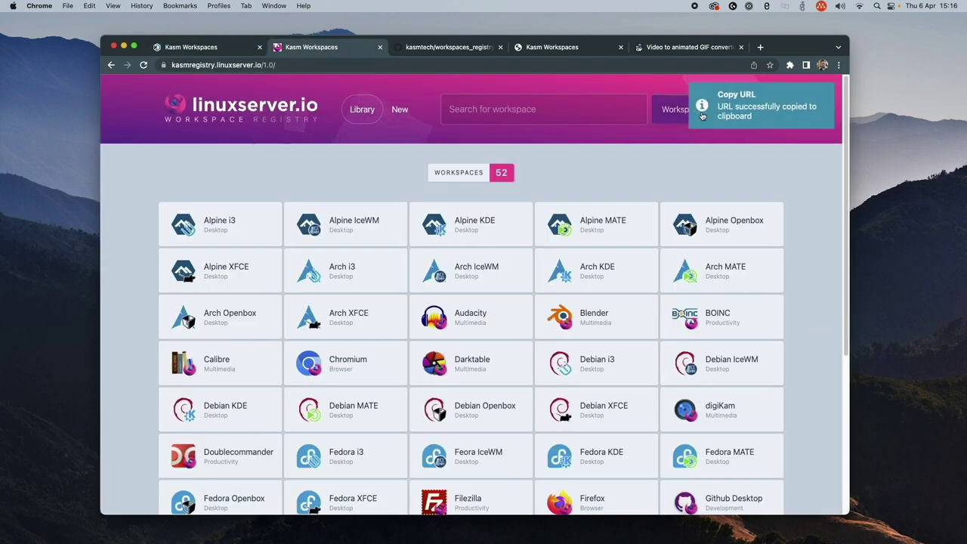
left_click(191, 47)
left_click(479, 157)
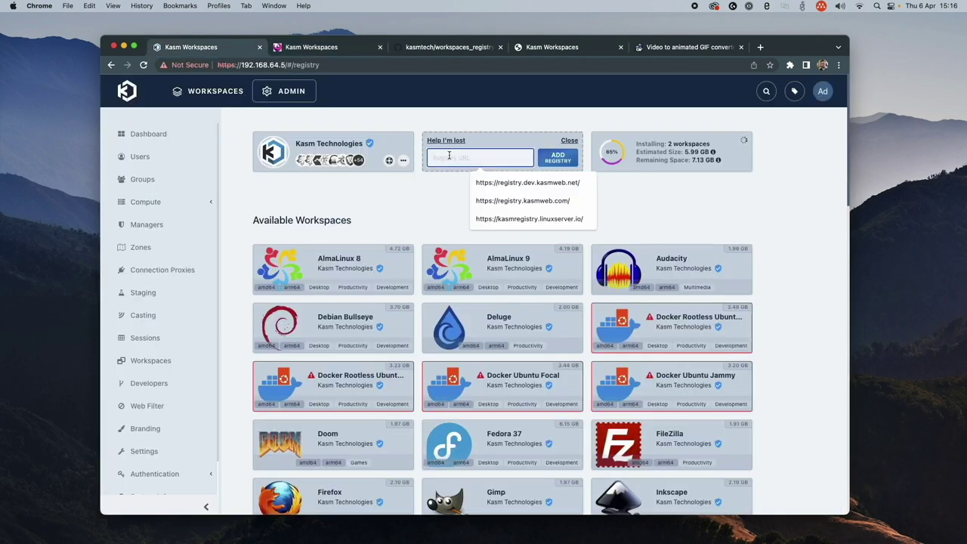
key("super+v")
left_click(558, 160)
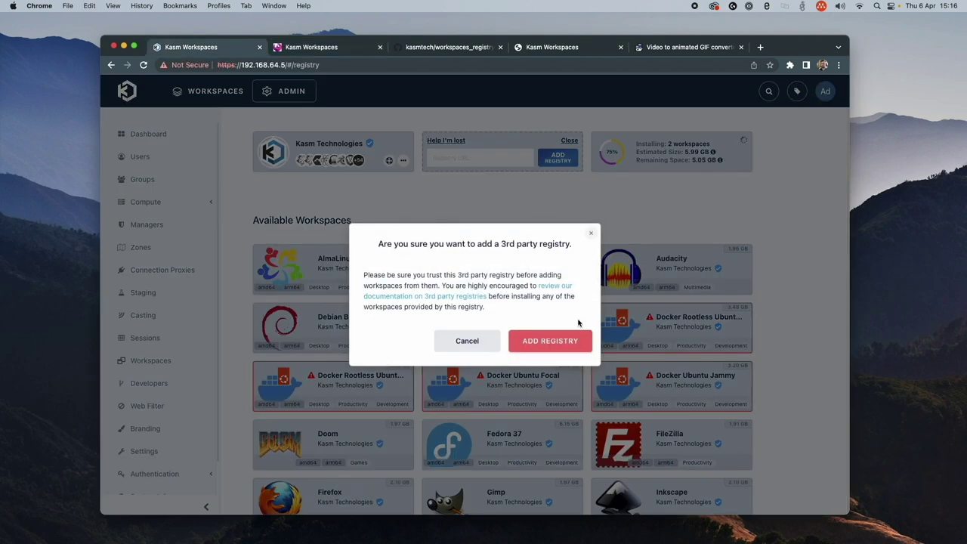
left_click(535, 341)
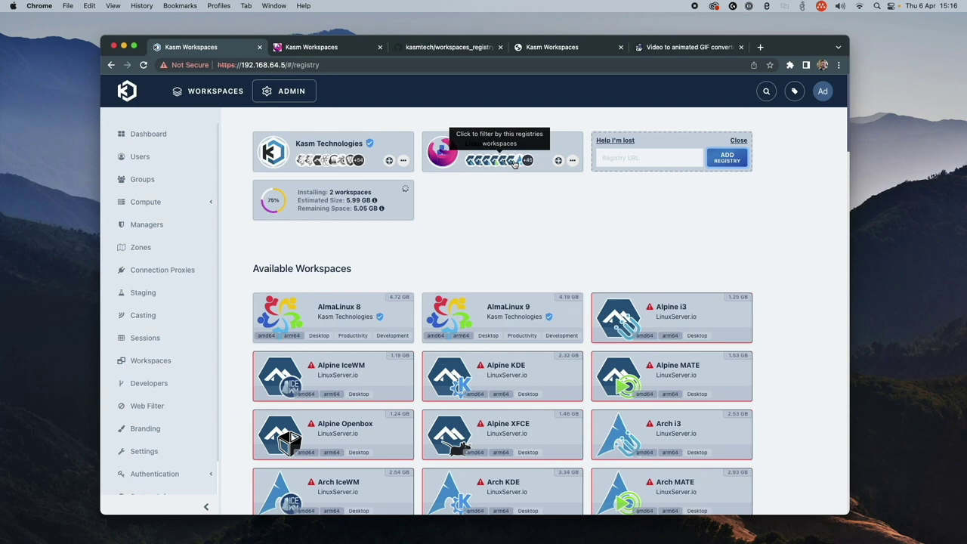
Step: Filter the available workspaces to those of the LinuxServer.io registry and look through them
left_click(487, 165)
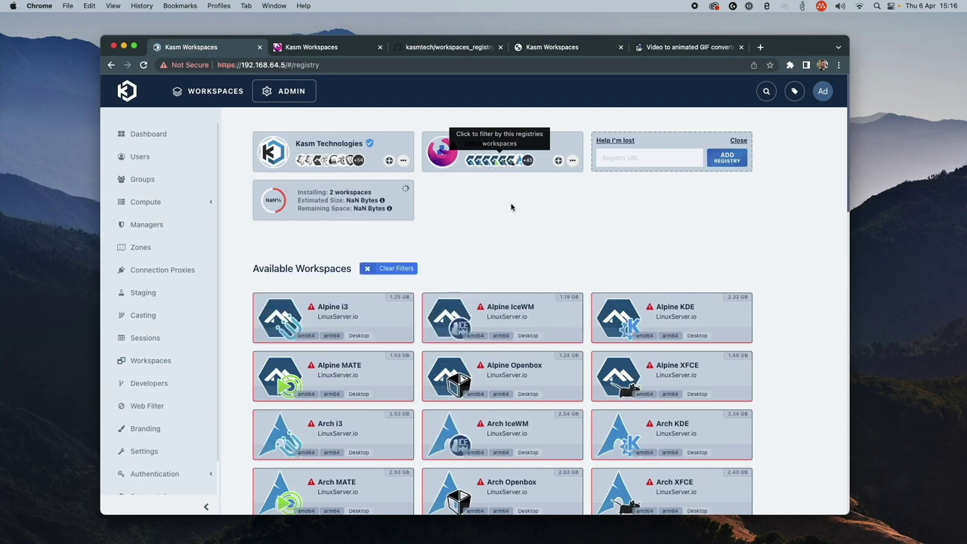
scroll(519, 327, "down", 5)
scroll(519, 326, "up", 5)
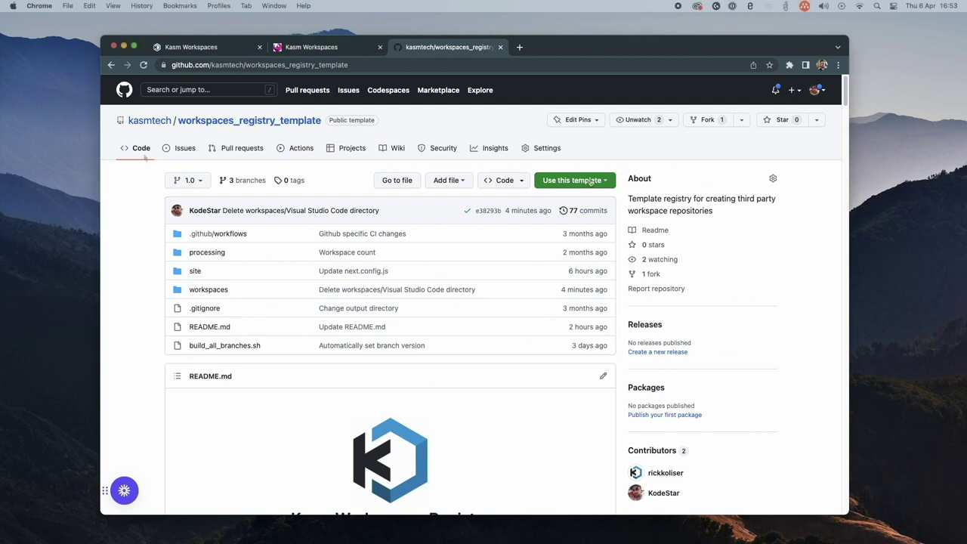
Step: Create a public repository named kasm-registry from the workspaces_registry_template with all branches included, and view its workflow runs
left_click(586, 181)
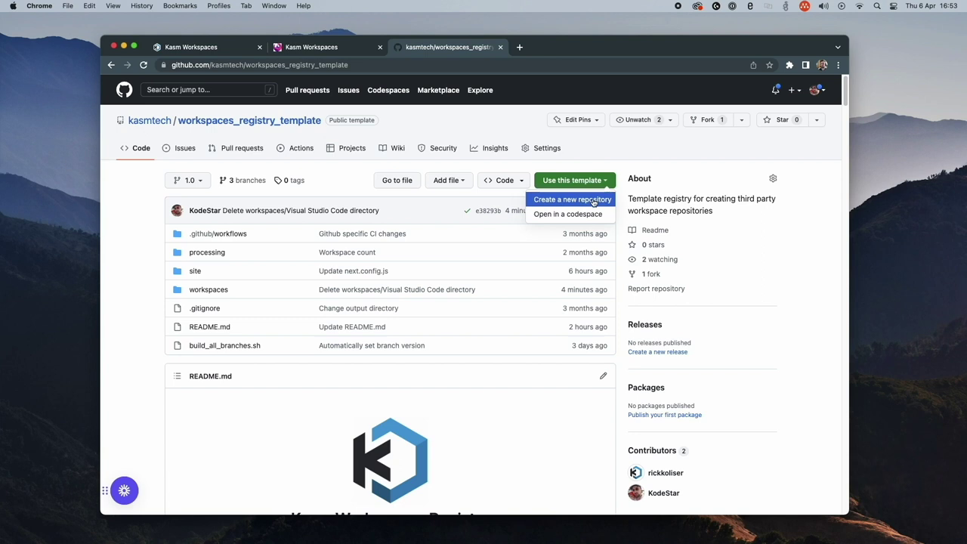
left_click(588, 203)
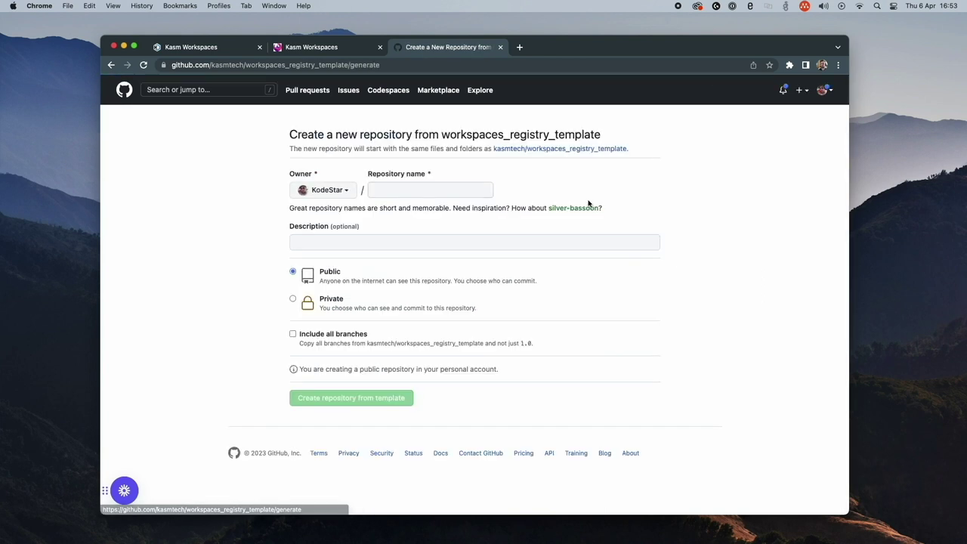
type("kasm-")
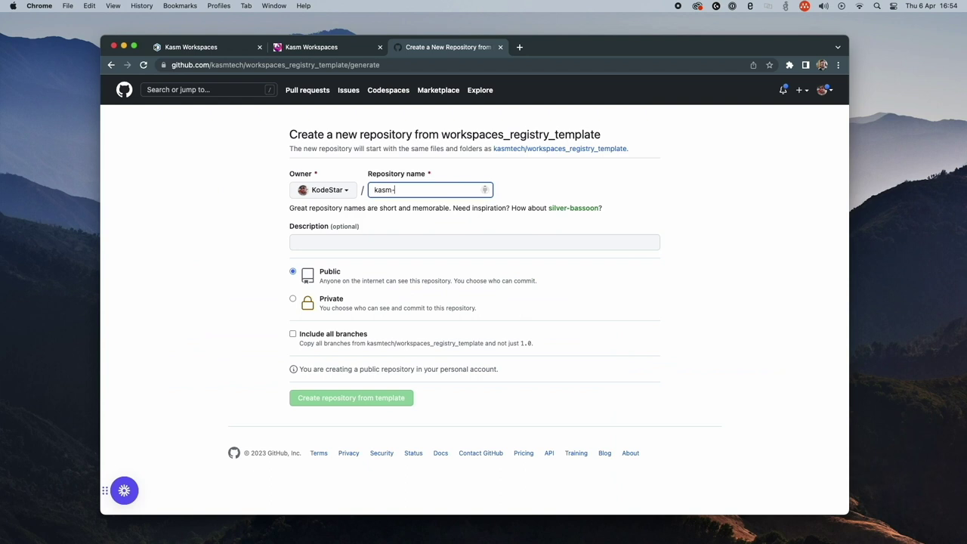
type("registry")
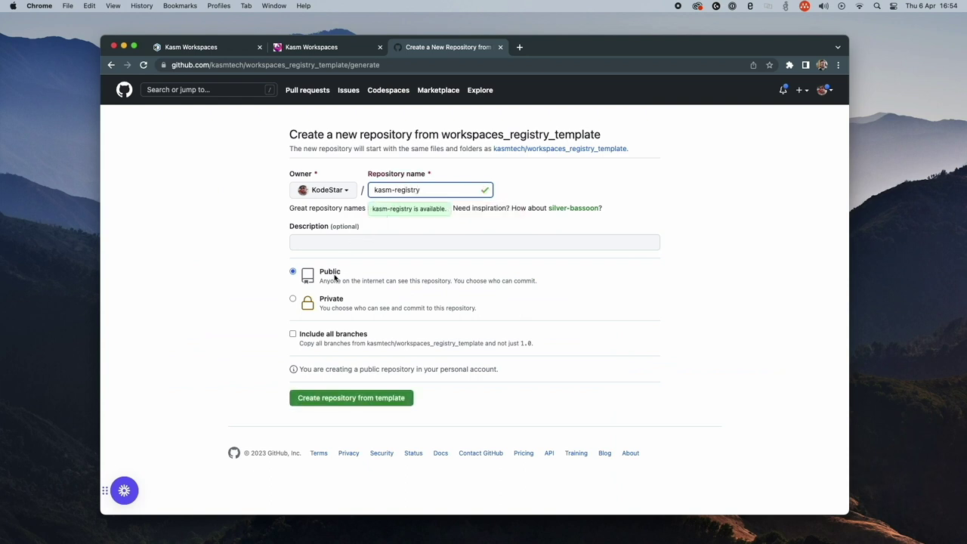
left_click(293, 334)
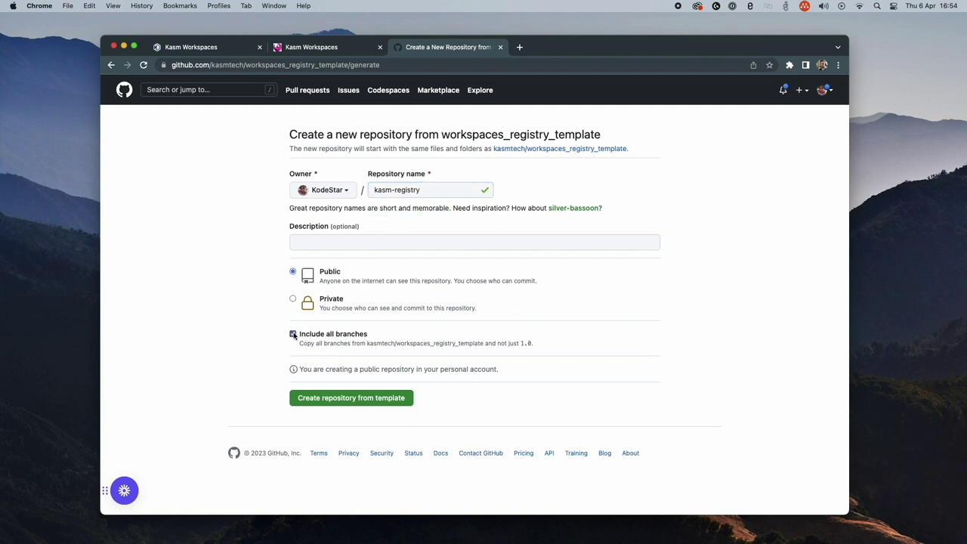
left_click(343, 400)
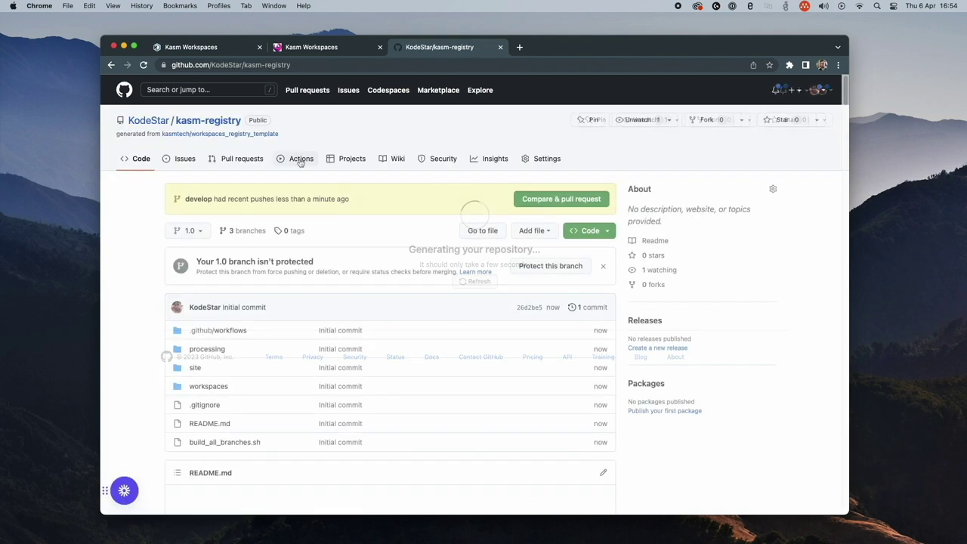
left_click(300, 161)
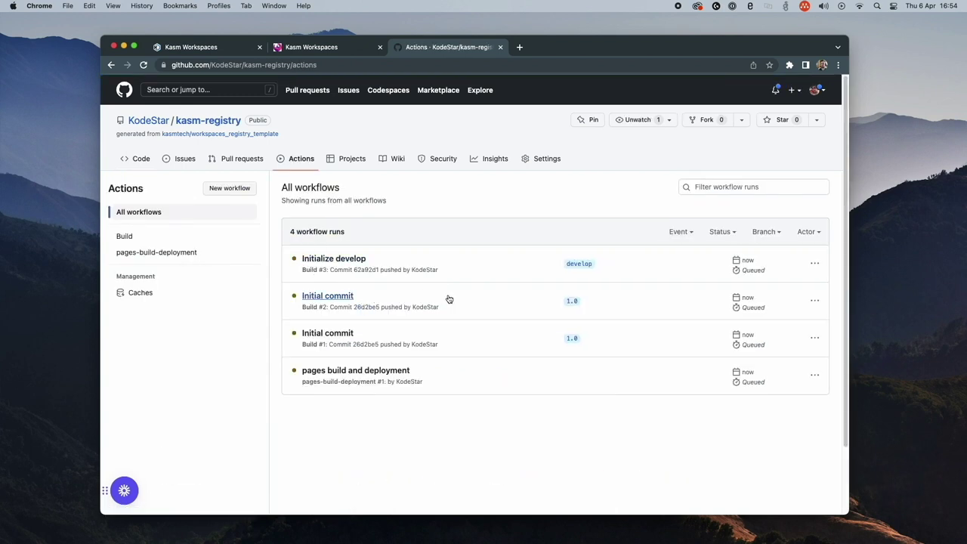
Step: Edit next.config.js in the site folder, setting name to 'Kode\'s Registry' and description to 'A curated list of my Kasm Workspaces'
left_click(138, 160)
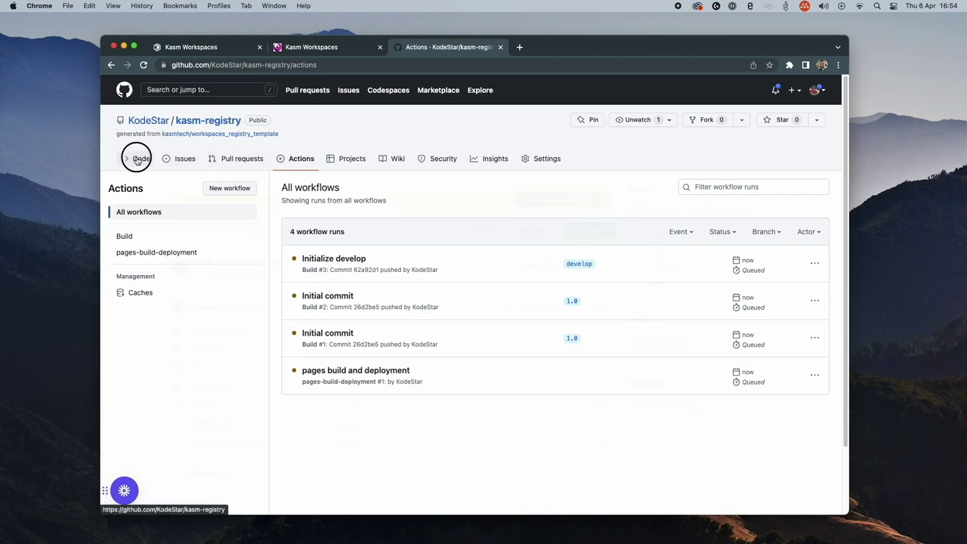
scroll(192, 340, "down", 1)
left_click(195, 349)
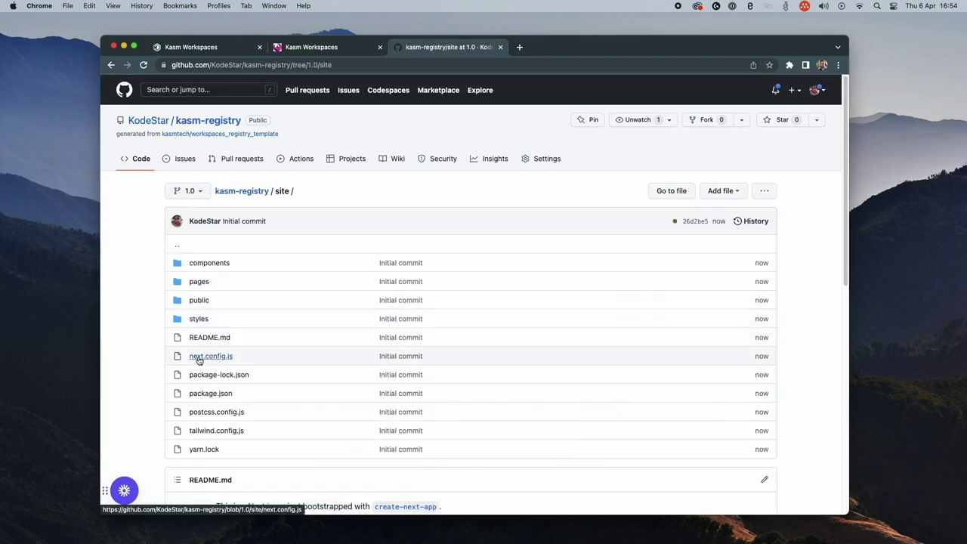
left_click(200, 357)
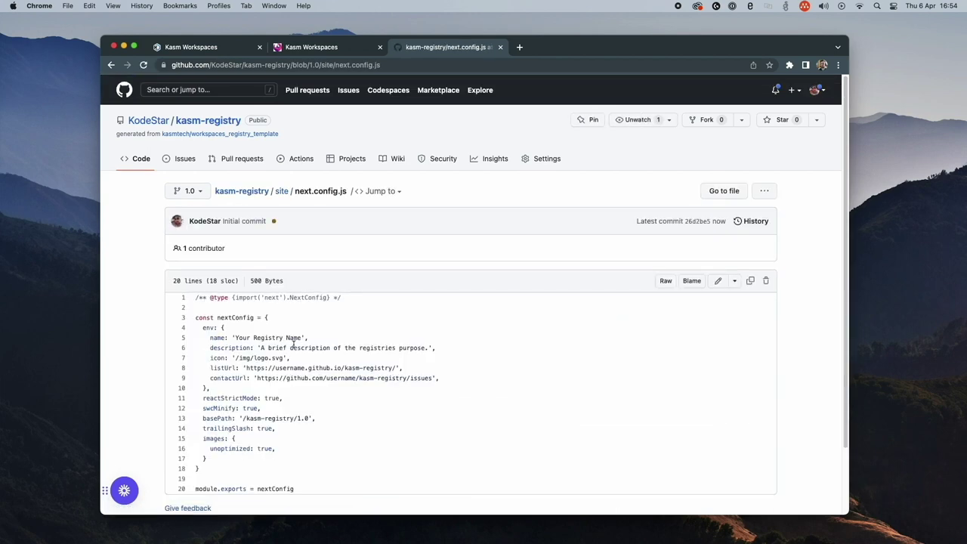
left_click(718, 281)
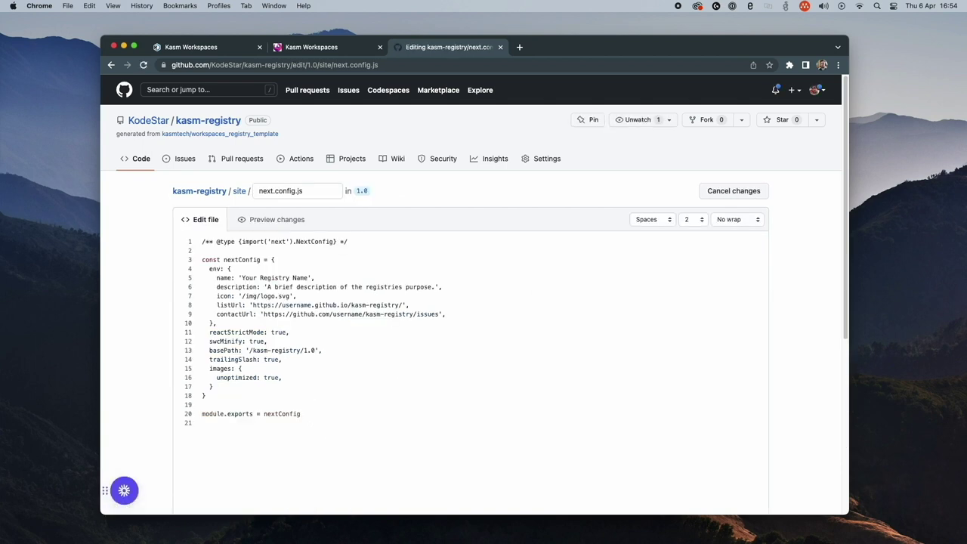
left_click(242, 277)
key("super+v")
left_click_drag(240, 277, 435, 283)
type("A curate")
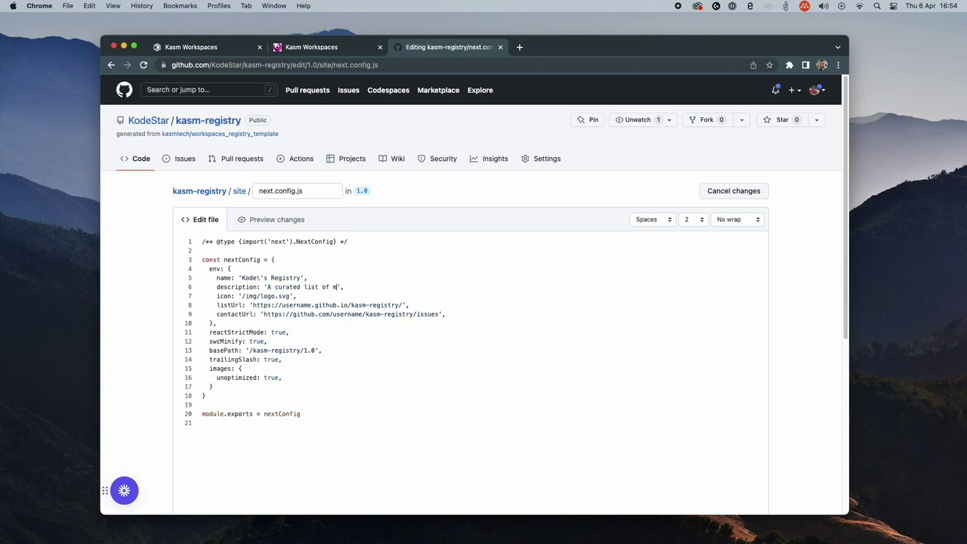
type("d list of my Kasm Workspaces")
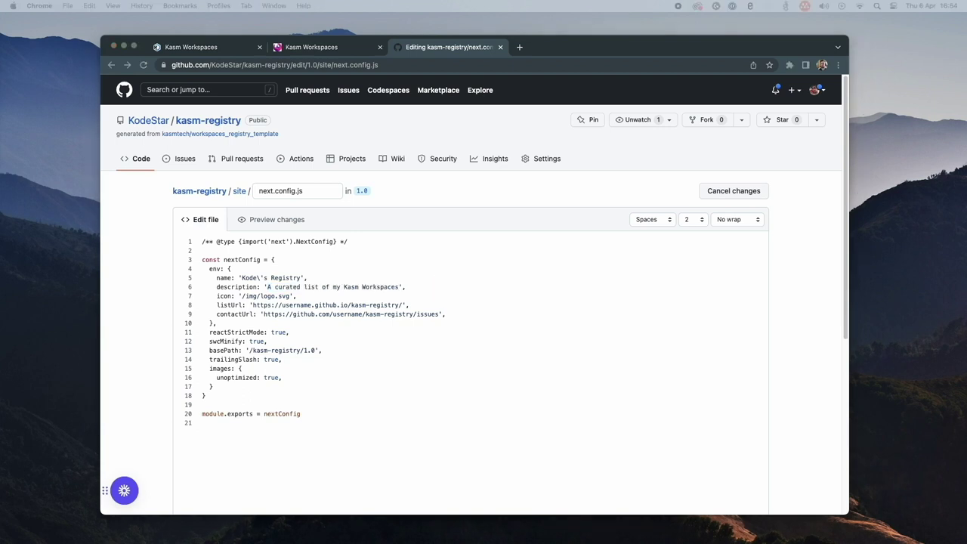
Step: Replace the icon value with the copied styles.redditmedia.com headshot PNG URL
left_click(257, 308)
left_click_drag(241, 295, 292, 295)
key("super+v")
Step: Replace username with kodestar in the listUrl and contactUrl, and commit the changes to next.config.js
double_click(295, 305)
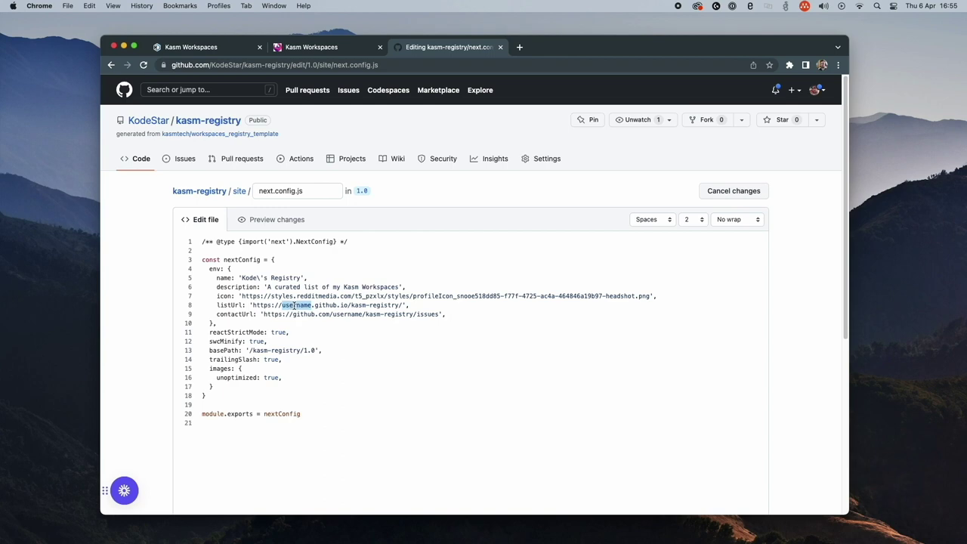
type("kodestar")
double_click(346, 316)
type("kodestar")
scroll(280, 376, "down", 5)
left_click(250, 427)
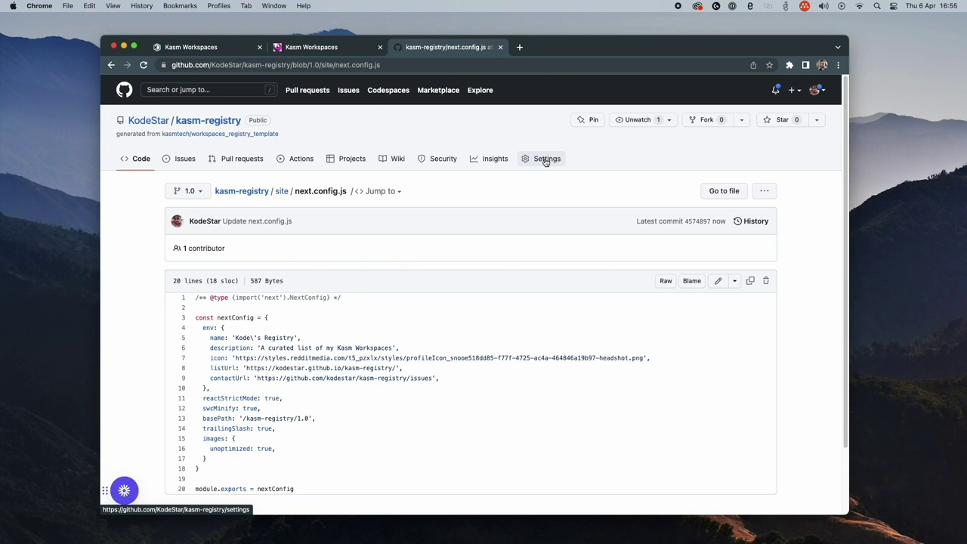
Step: In the kasm-registry repository's GitHub Pages settings, select gh-pages as the branch to deploy from
left_click(545, 160)
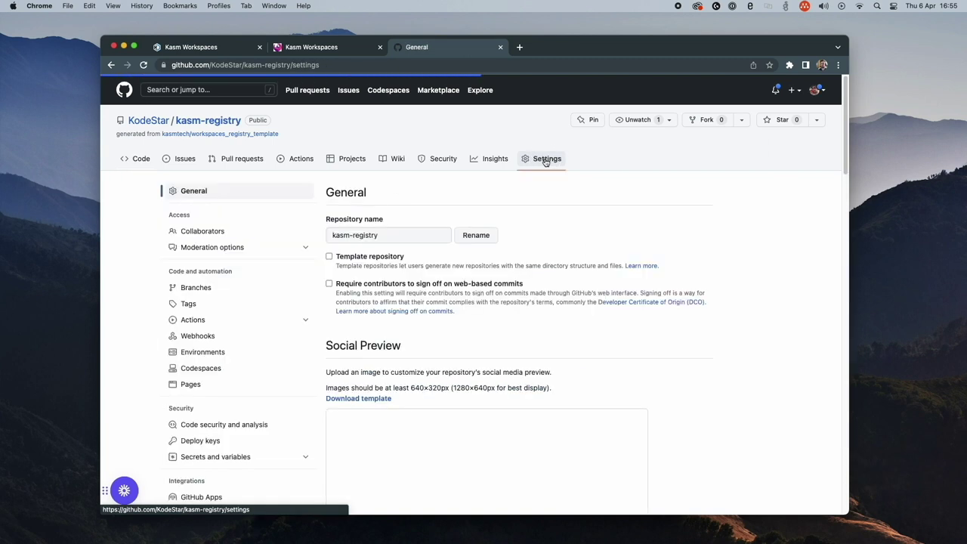
left_click(203, 385)
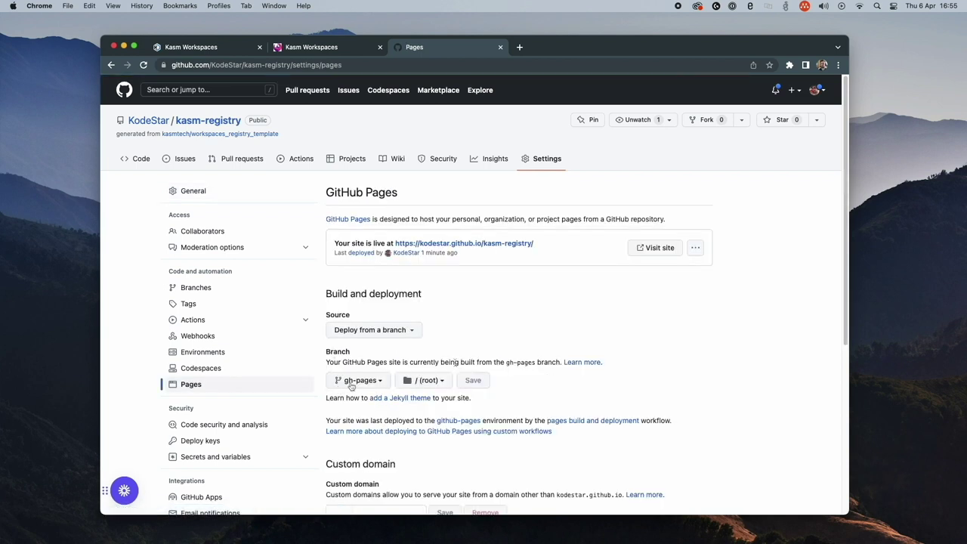
left_click(362, 381)
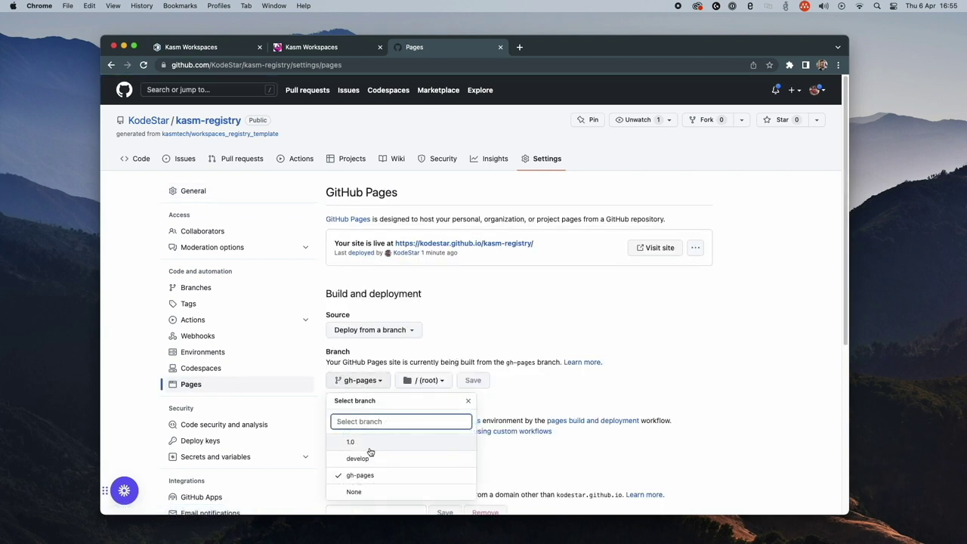
left_click(361, 476)
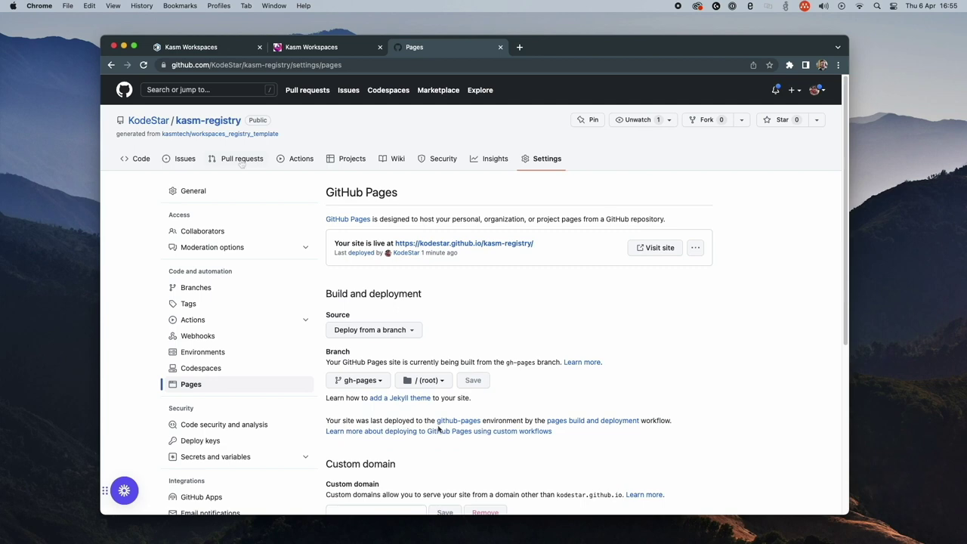
Step: Check the repository's workflow runs, then open the published GitHub Pages site and copy its workspace registry link
left_click(296, 160)
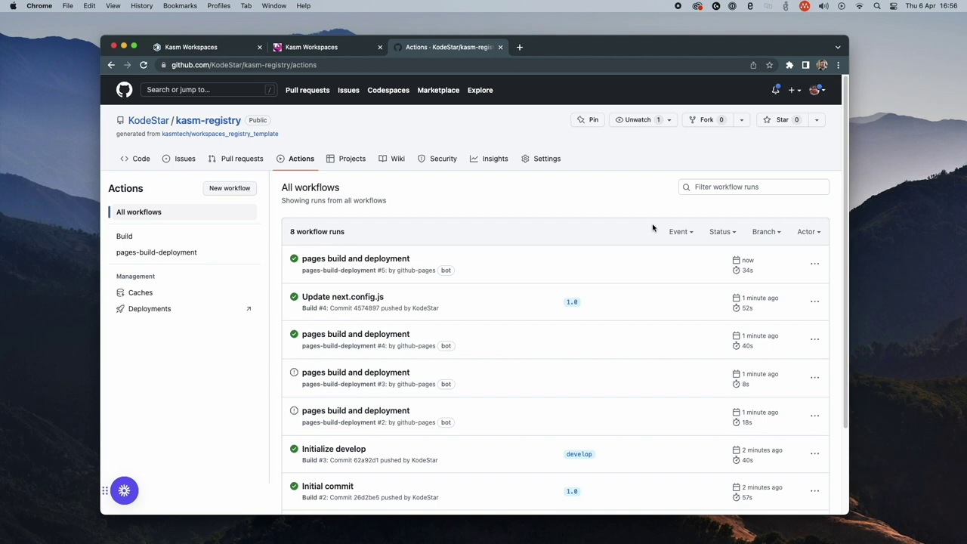
left_click(558, 159)
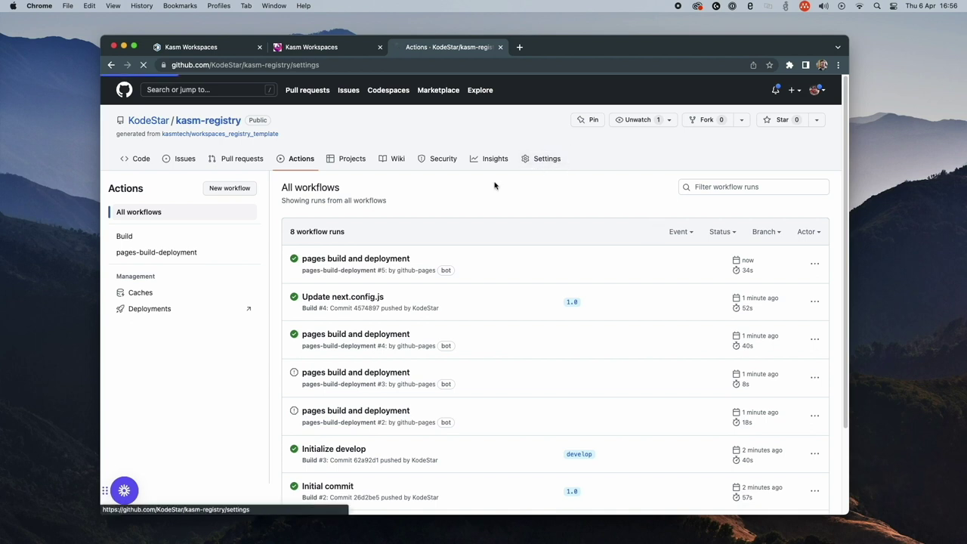
left_click(191, 384)
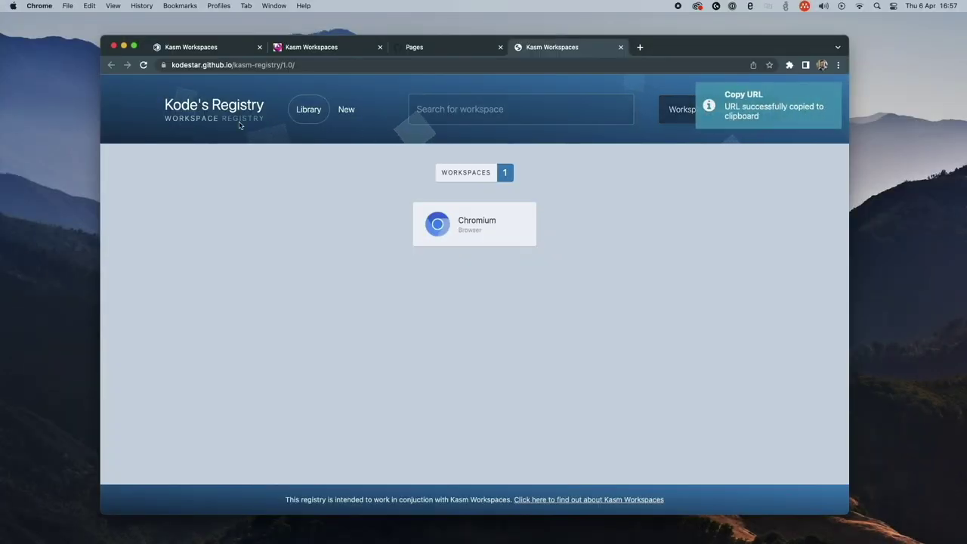
Step: Switch to the Kasm Workspaces login page, enter the account password and log in as the administrator
left_click(203, 50)
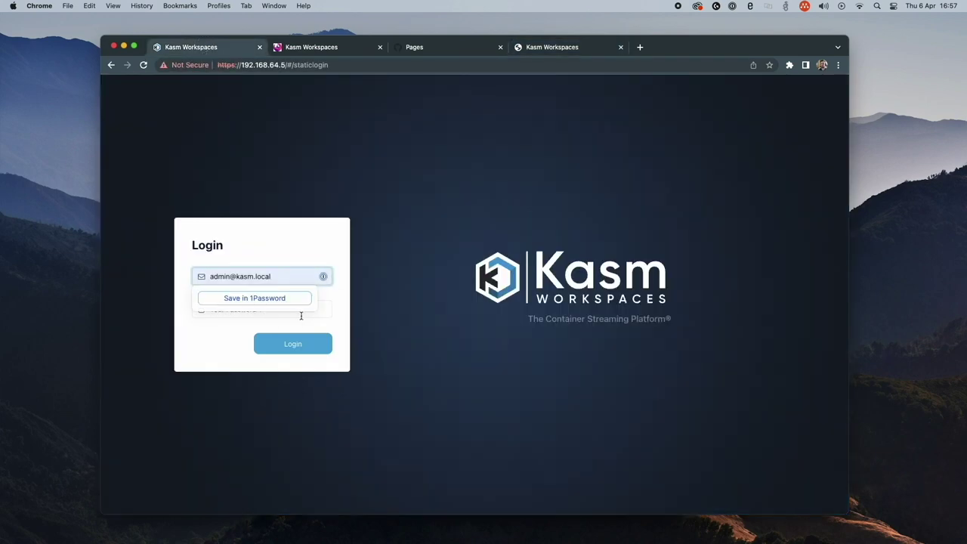
left_click(298, 309)
key("super+v")
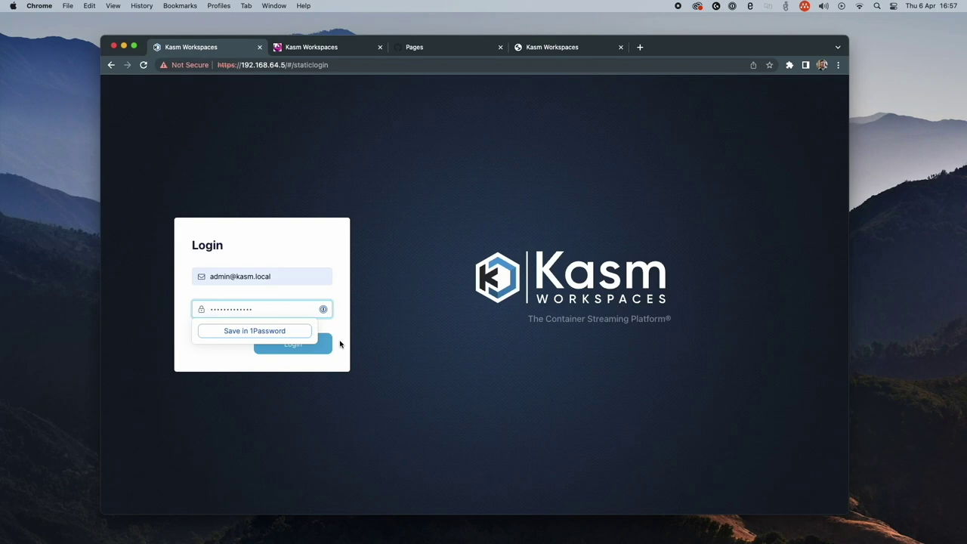
left_click(330, 343)
Step: In the Workspace Registry, add kodestar.github.io/kasm-registry as a third-party registry, filter the available workspaces by it, and clear the filter
left_click(151, 361)
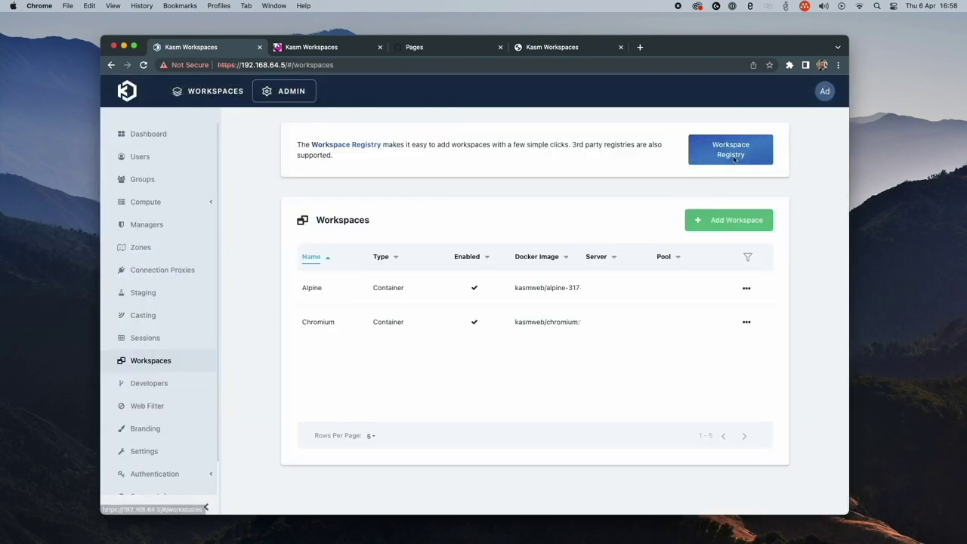
left_click(738, 154)
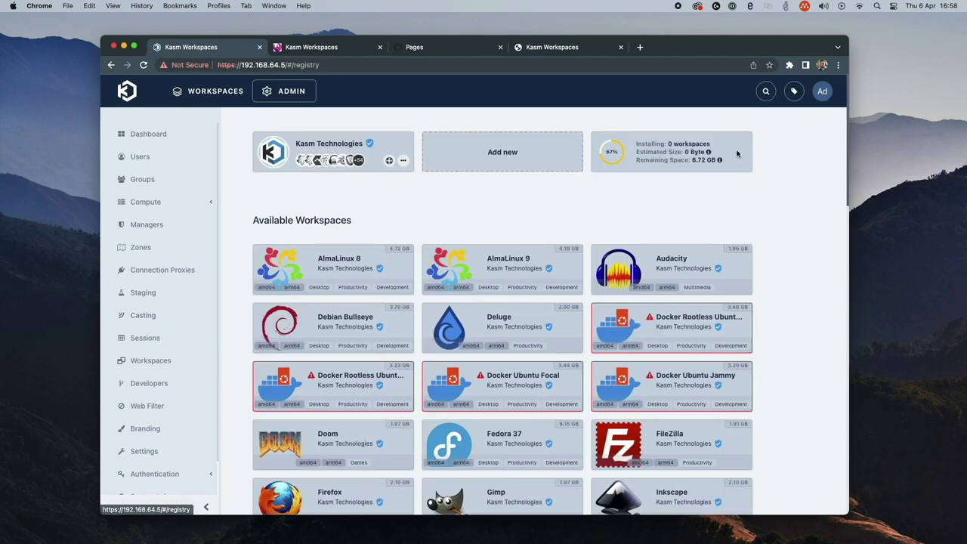
left_click(488, 154)
left_click(464, 158)
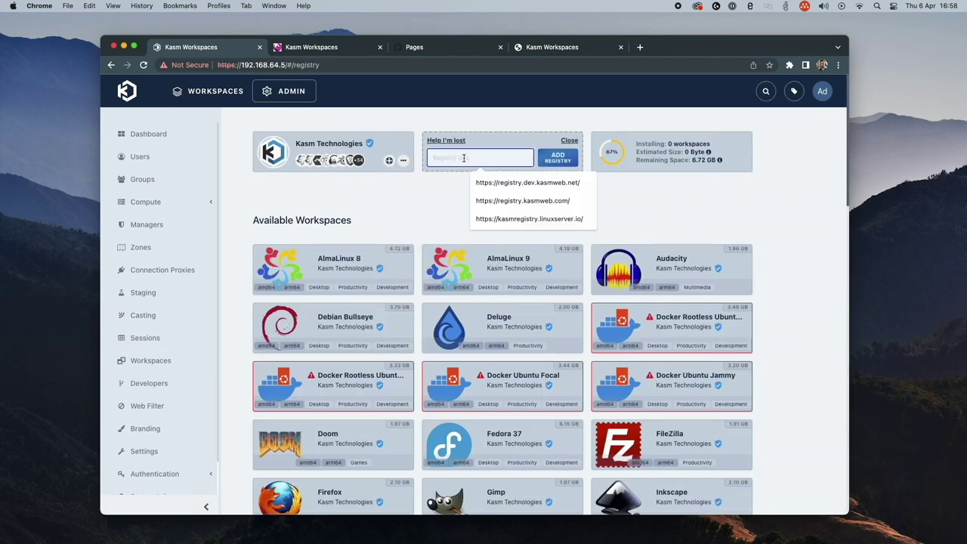
key("super+v")
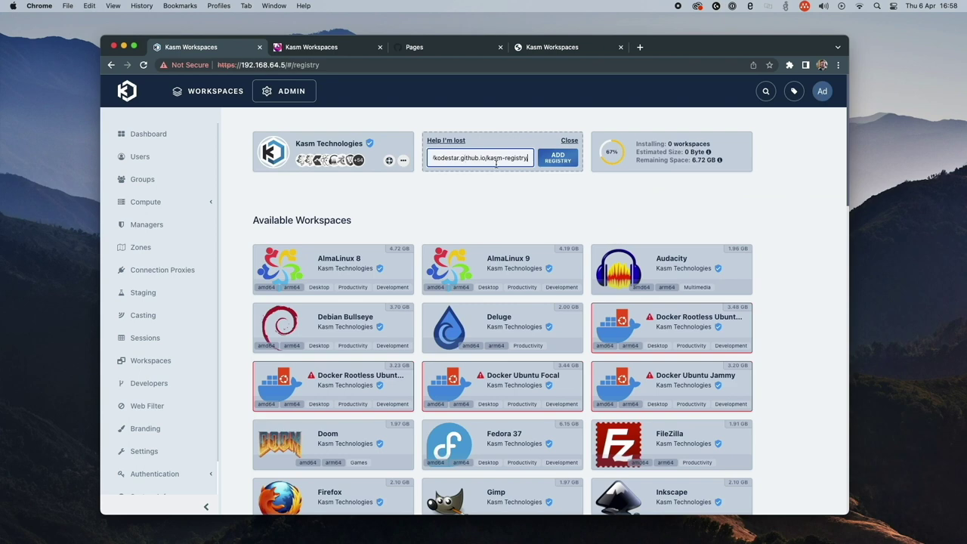
left_click(559, 160)
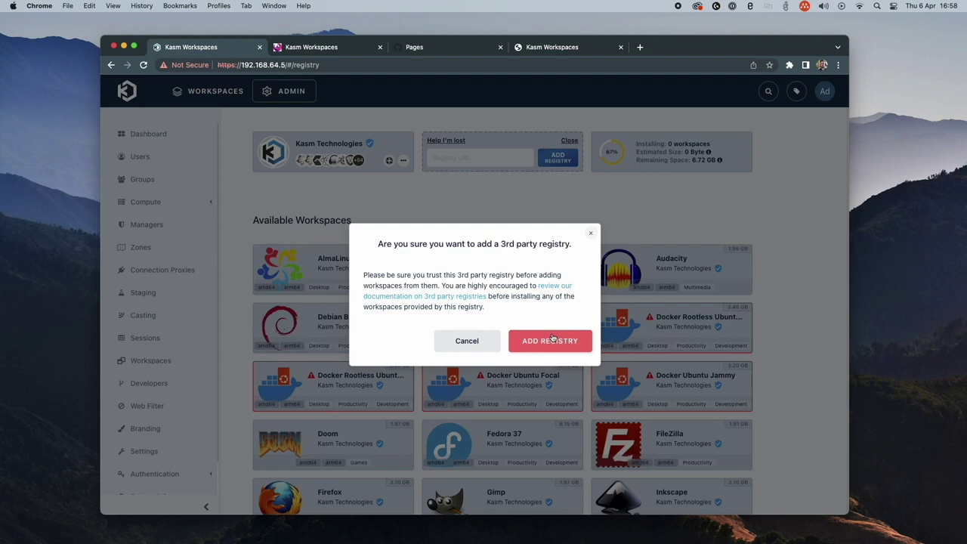
left_click(549, 341)
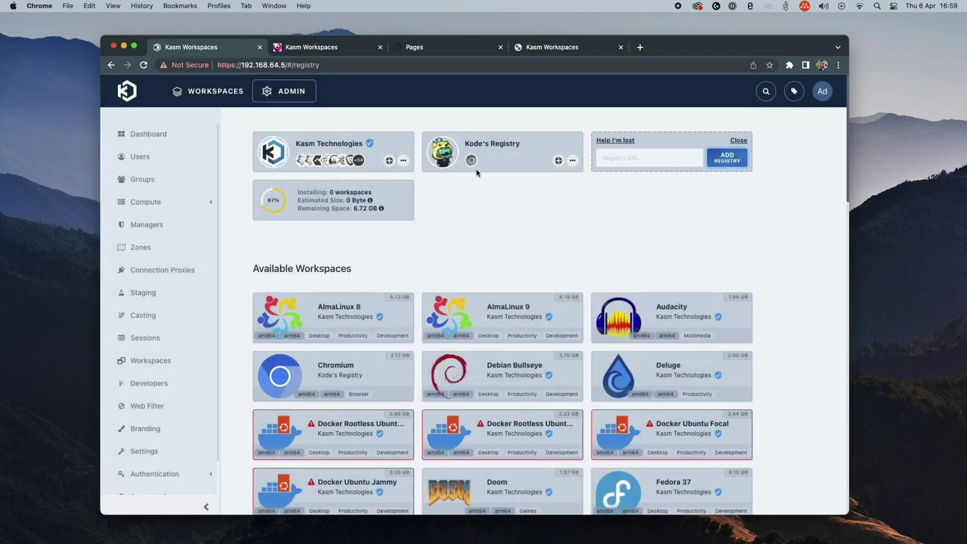
left_click(471, 161)
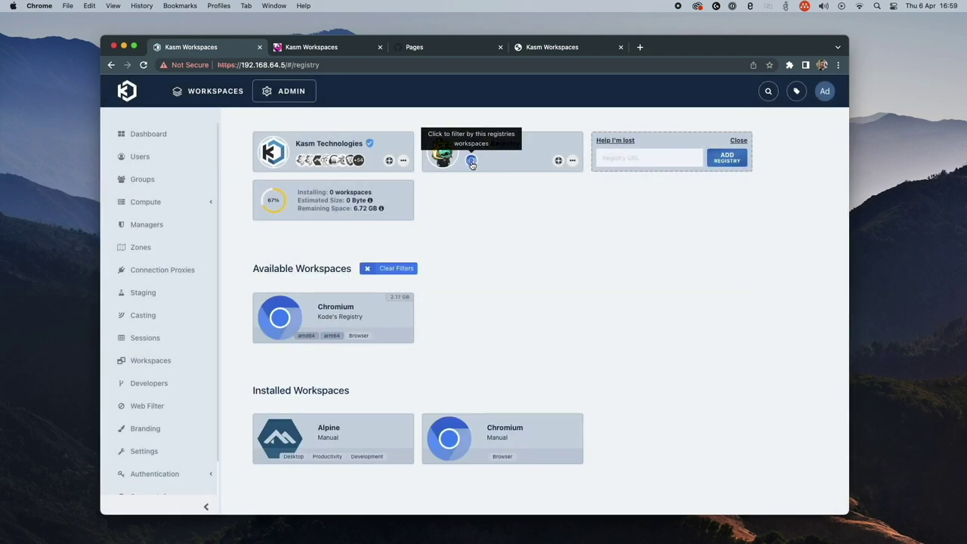
left_click(400, 269)
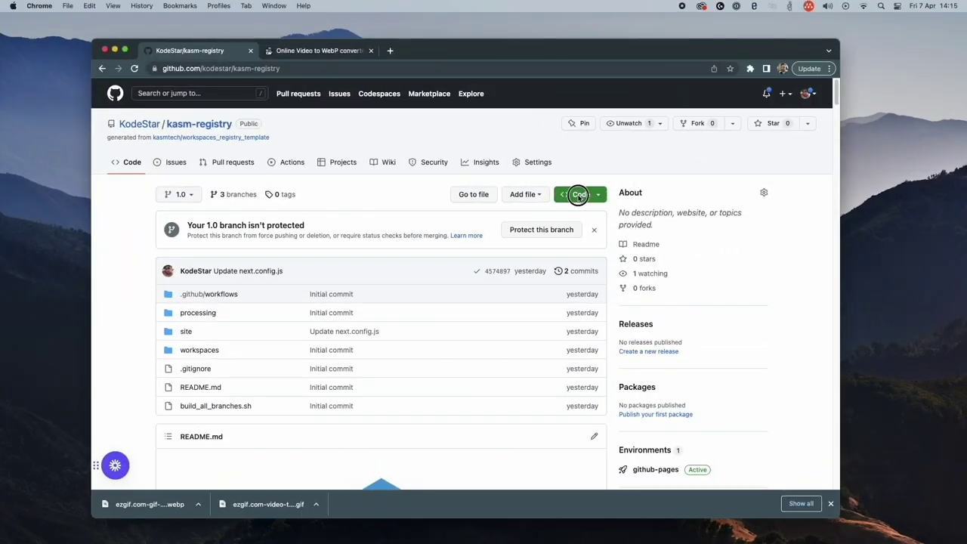
Step: Copy the kasm-registry repository's SSH clone address from GitHub and clone it with git clone in Terminal
left_click(580, 195)
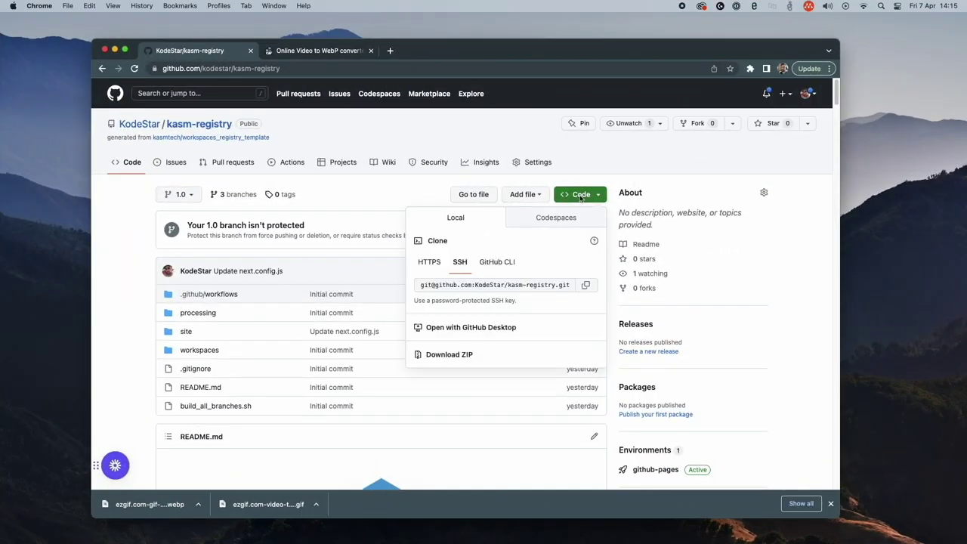
left_click(586, 284)
key("super+Tab")
type("git clone")
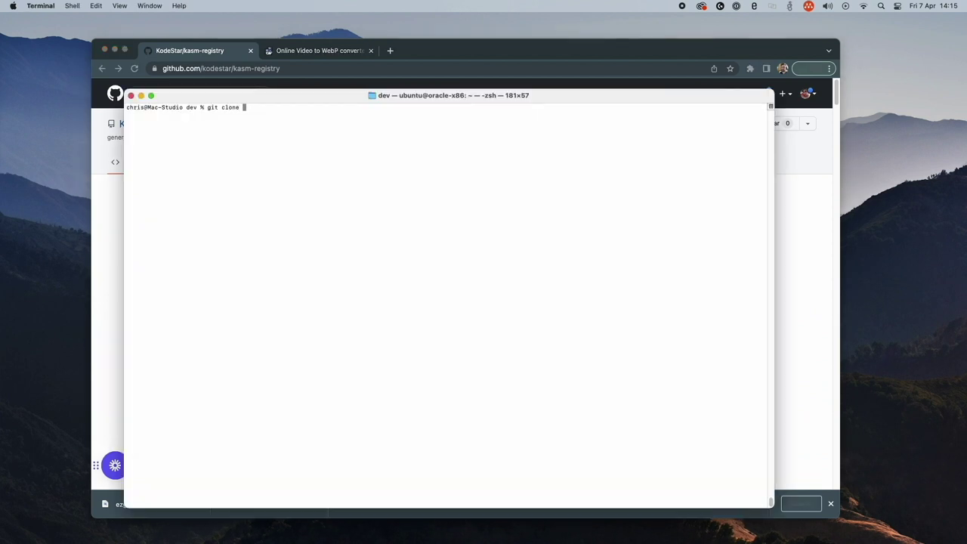
key("super+v")
key("Return")
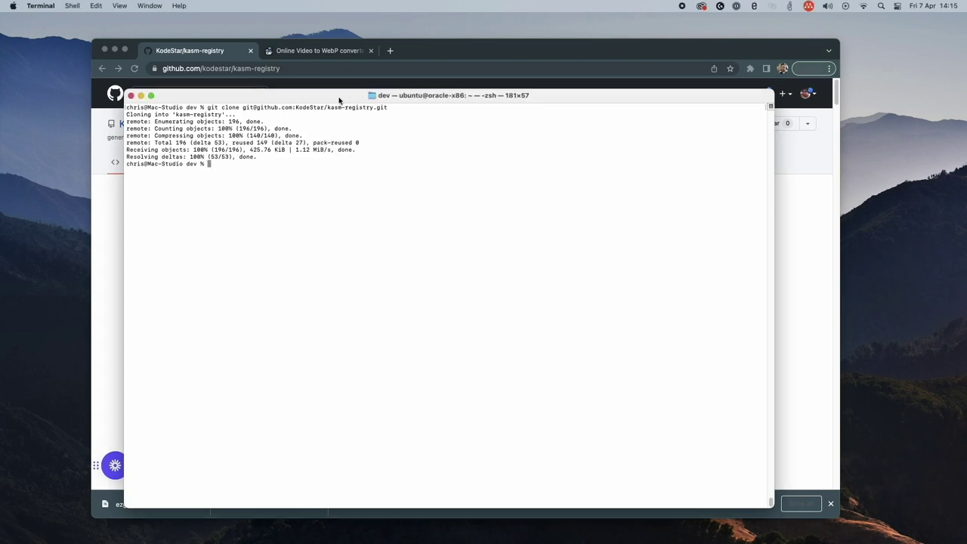
Step: Open the cloned kasm-registry folder in Visual Studio Code using the code command and enlarge the editor window
type("code kasm-registry")
key("Return")
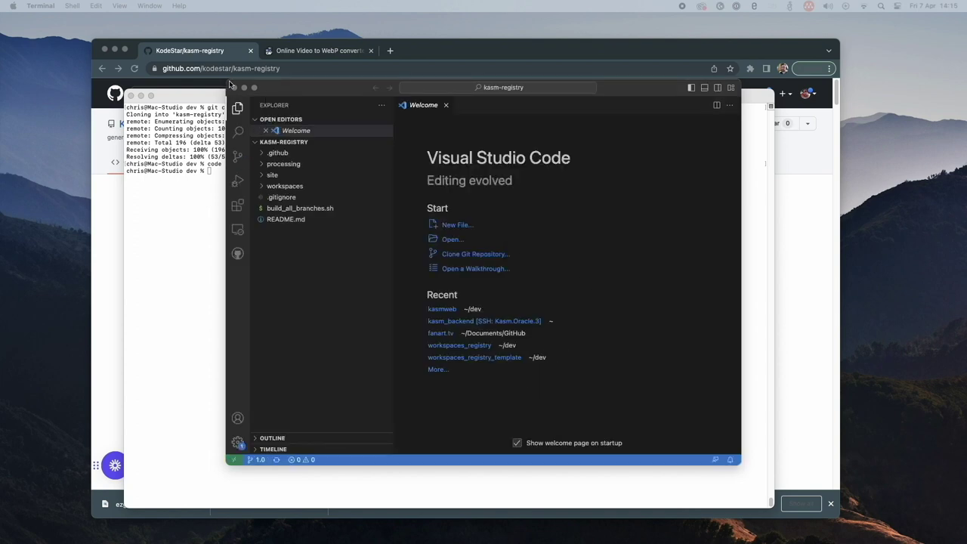
left_click_drag(229, 80, 83, 36)
Step: Create a new folder named Visual Studio Code inside the workspaces folder
left_click(132, 141)
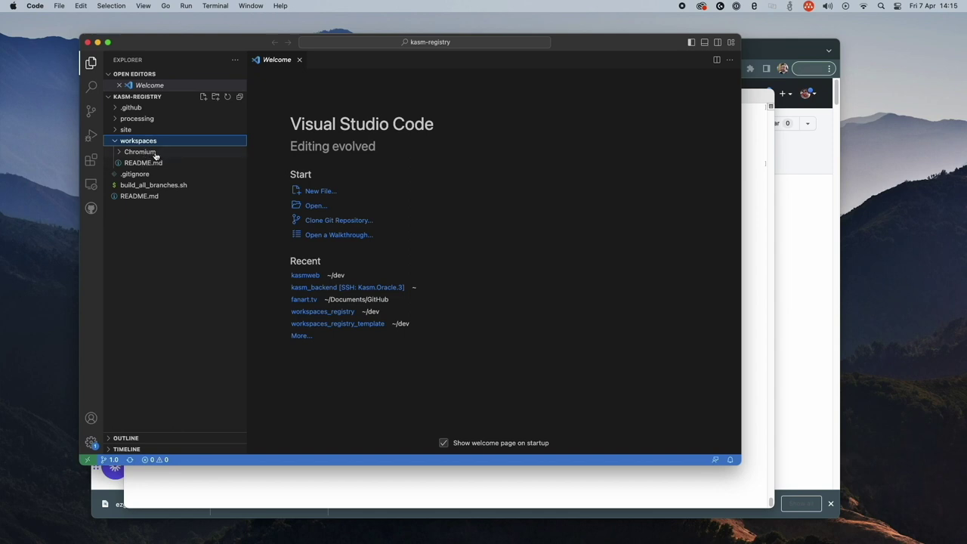
right_click(161, 142)
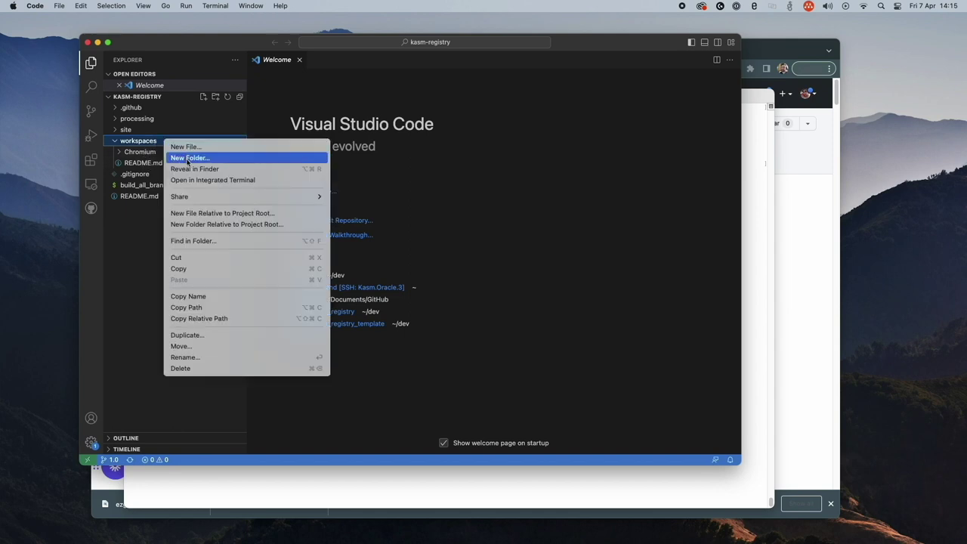
left_click(188, 158)
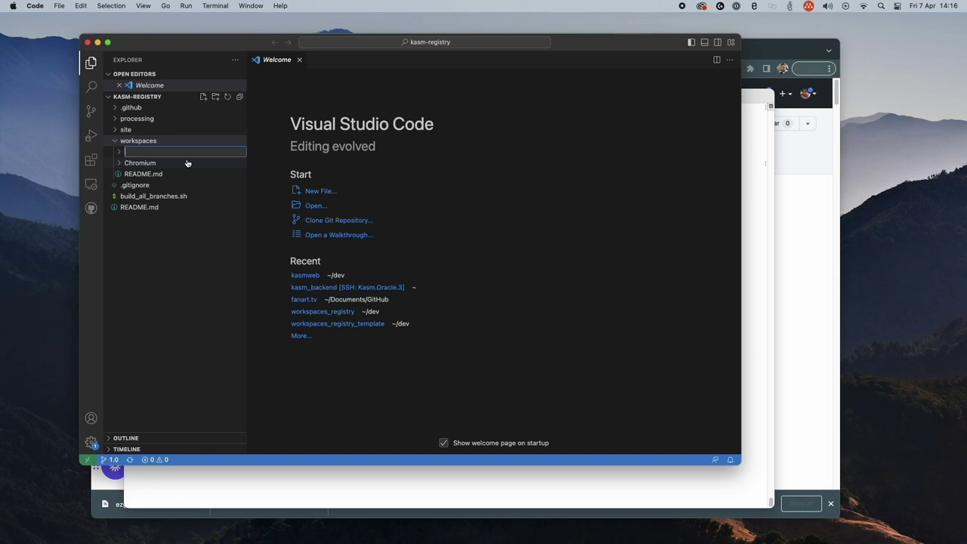
type("Visual ")
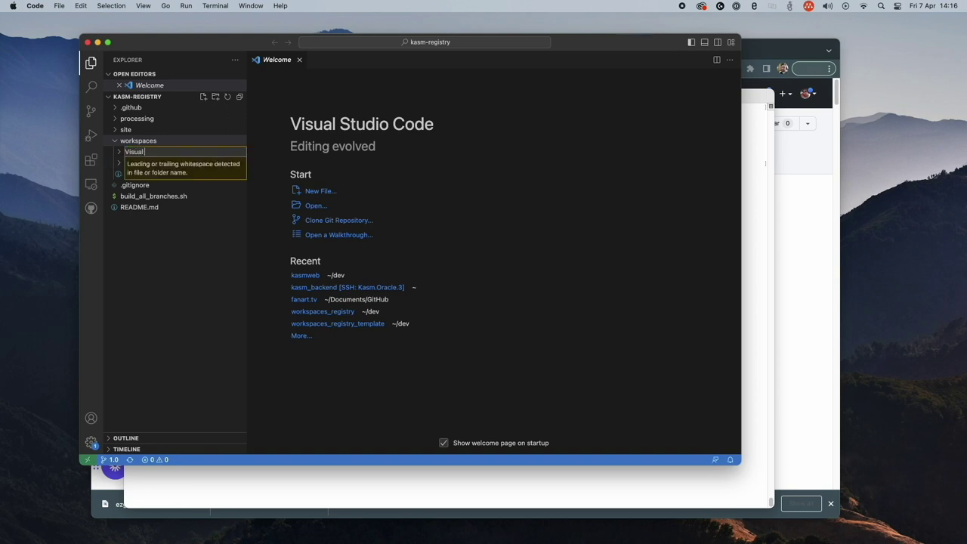
type("Studio Code")
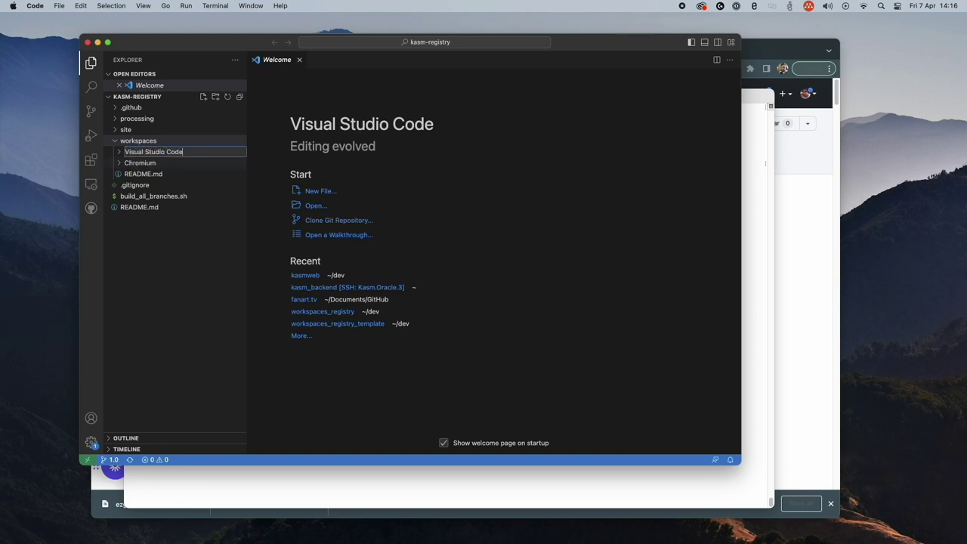
key("Return")
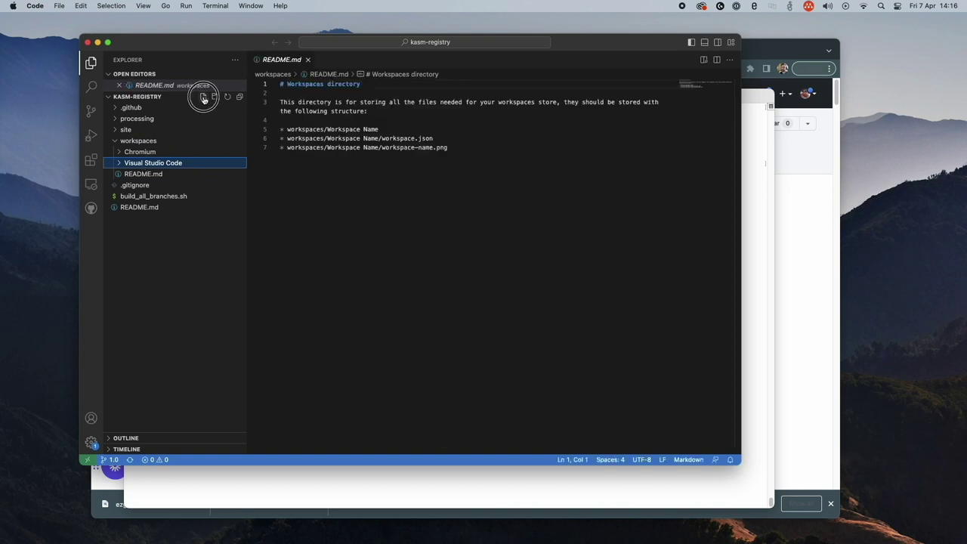
Step: Create workspace.json in the Visual Studio Code folder and paste in the workspace definition for the kasmweb/vs-code:develop image
left_click(204, 98)
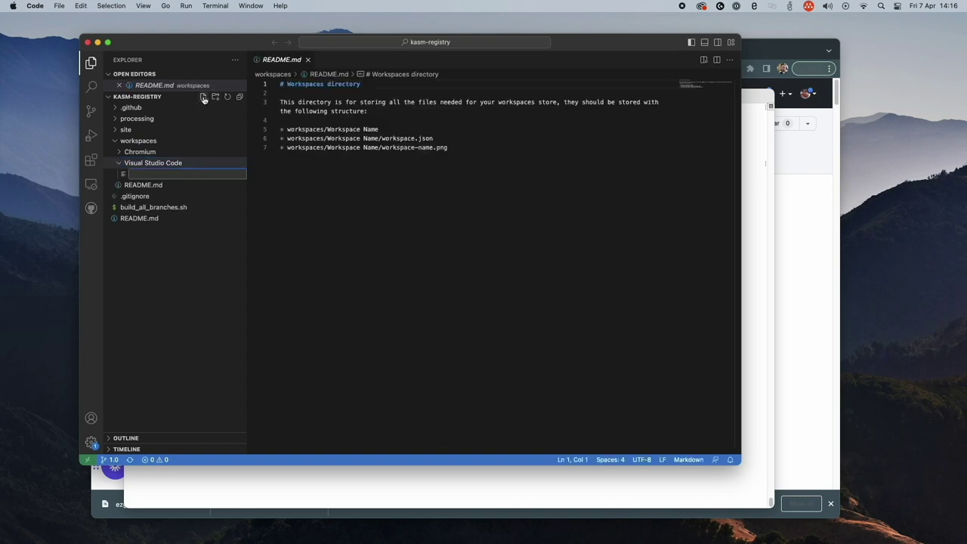
type("workspace.json")
key("Return")
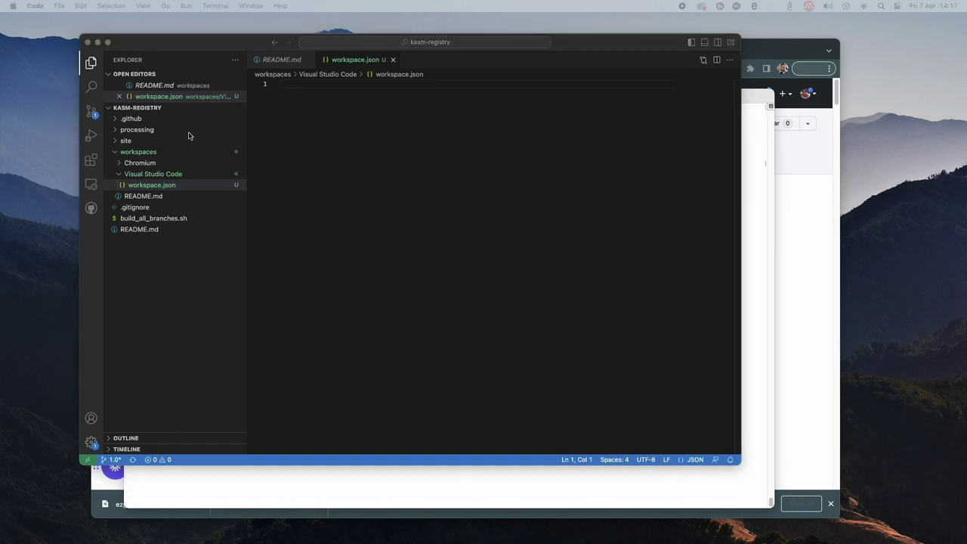
left_click(302, 98)
key("super+v")
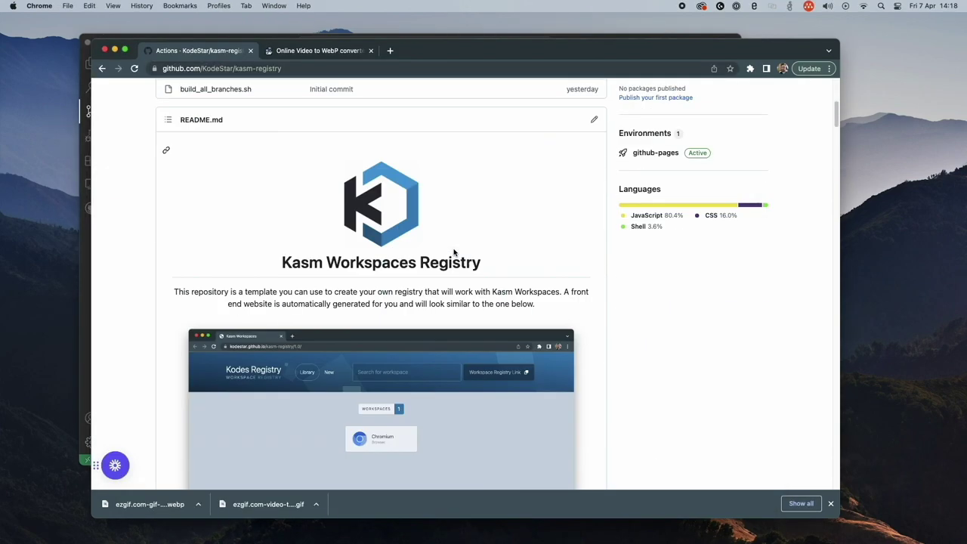
Step: Examine the Schema section of the kasm-registry README on GitHub for the required and optional workspace properties
scroll(453, 253, "down", 5)
scroll(448, 258, "down", 5)
scroll(274, 261, "up", 1)
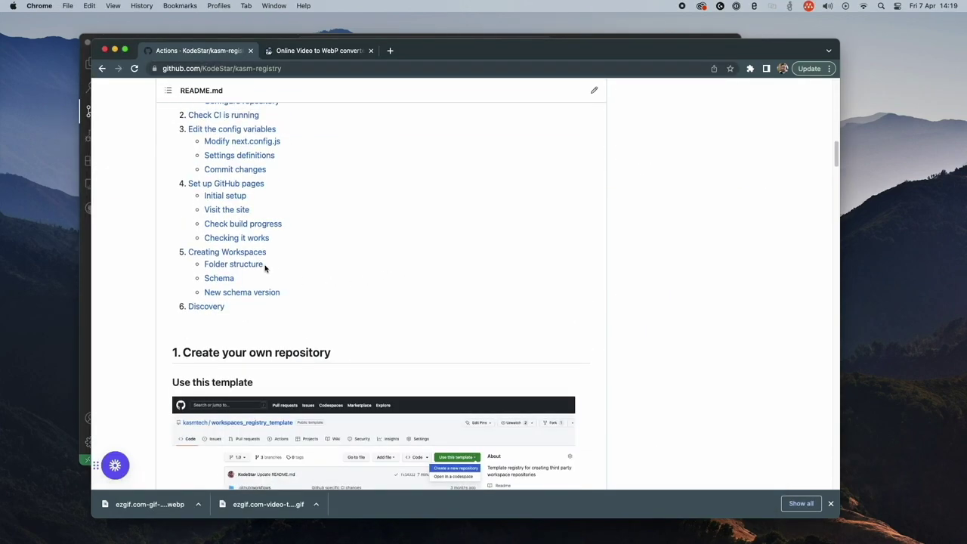
left_click(218, 280)
scroll(494, 276, "down", 2)
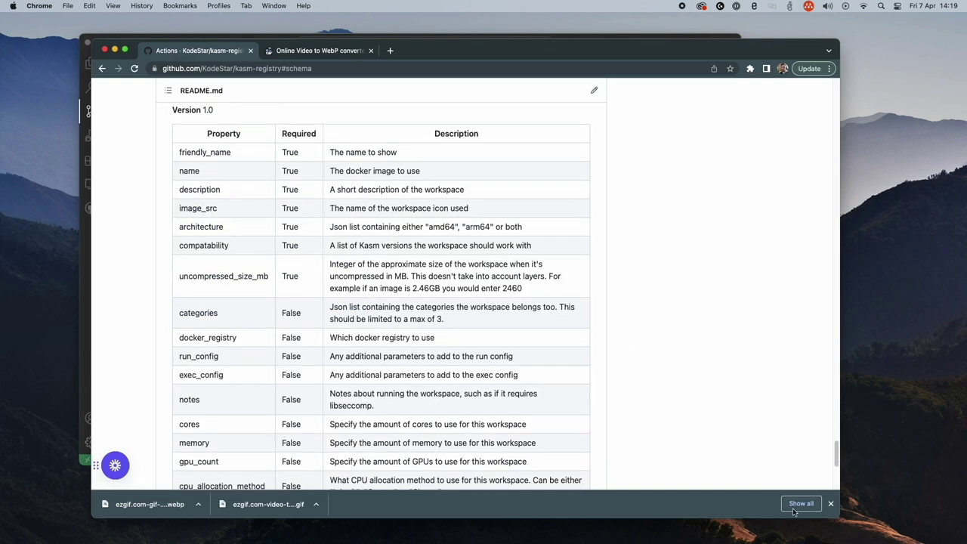
left_click(830, 503)
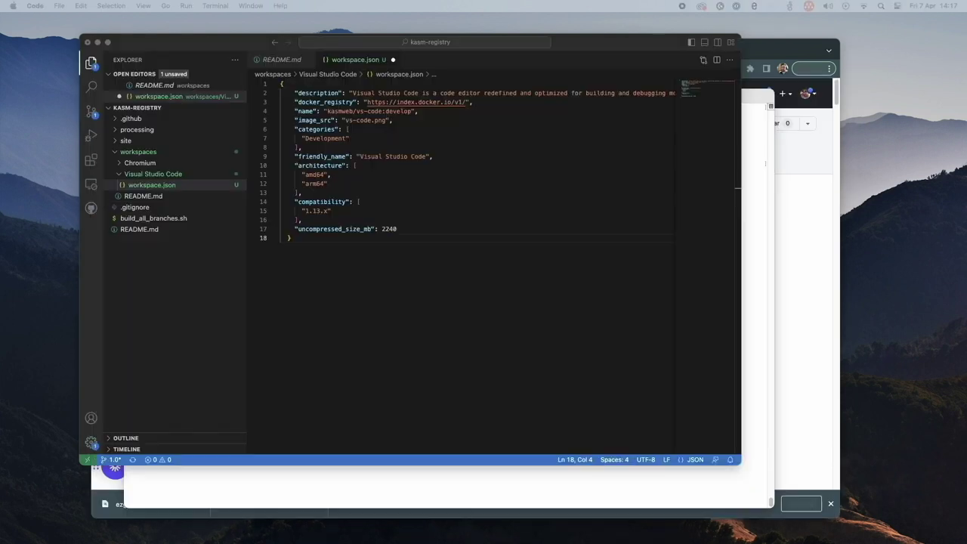
Step: Add the vs-code.png icon to the Visual Studio Code workspace folder and return to workspace.json
left_click_drag(72, 176, 173, 188)
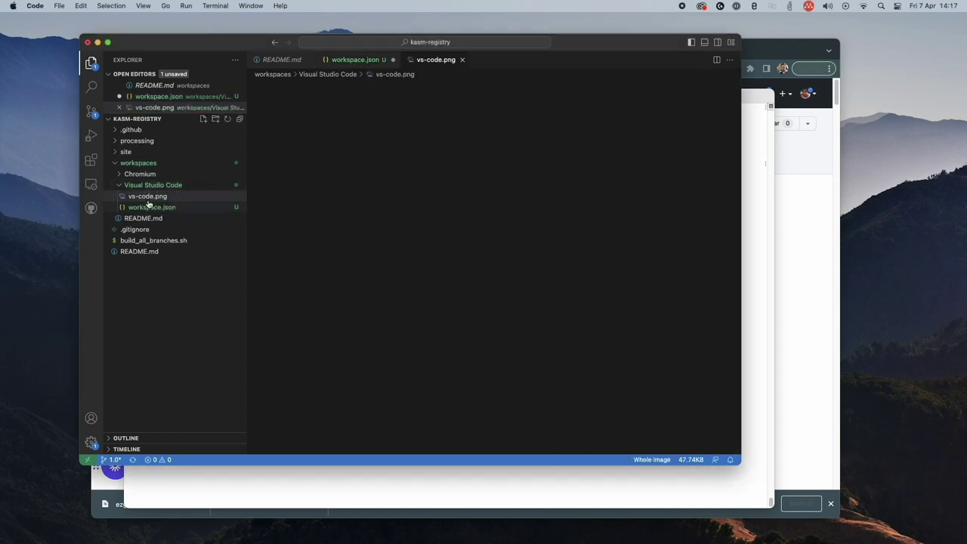
left_click(151, 207)
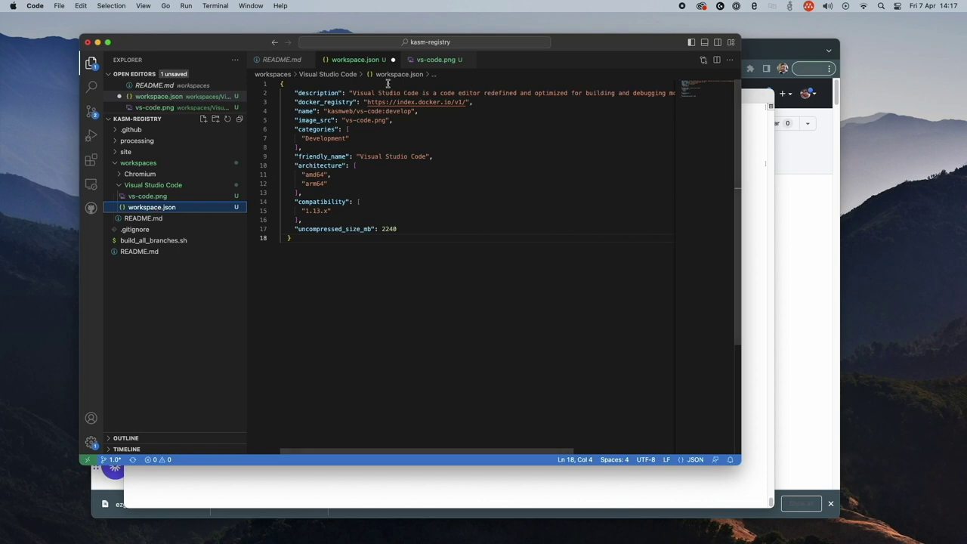
Step: Save workspace.json, commit the new workspace files with the message "Add visual studio code", and push the commit to origin/1.0
left_click(461, 201)
key("super+s")
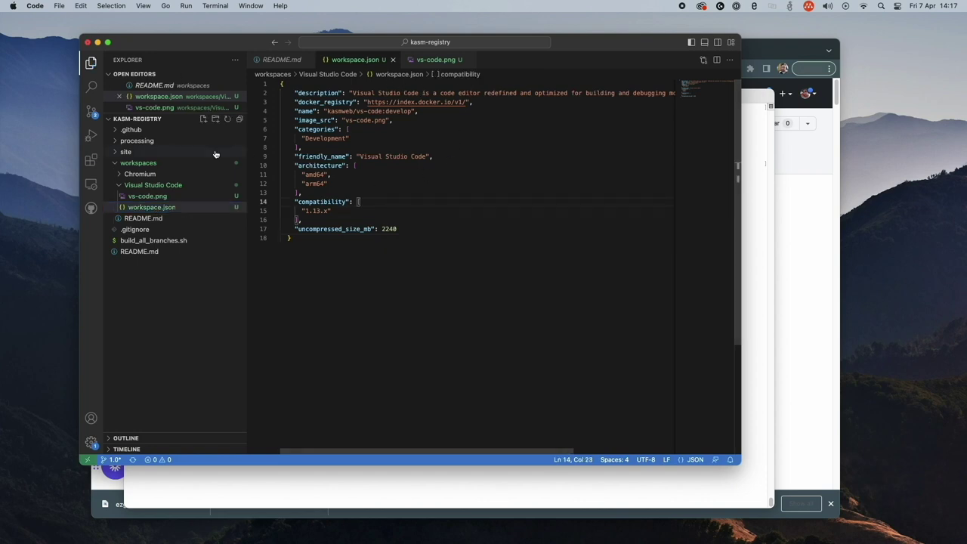
left_click(90, 112)
type("Add visual ")
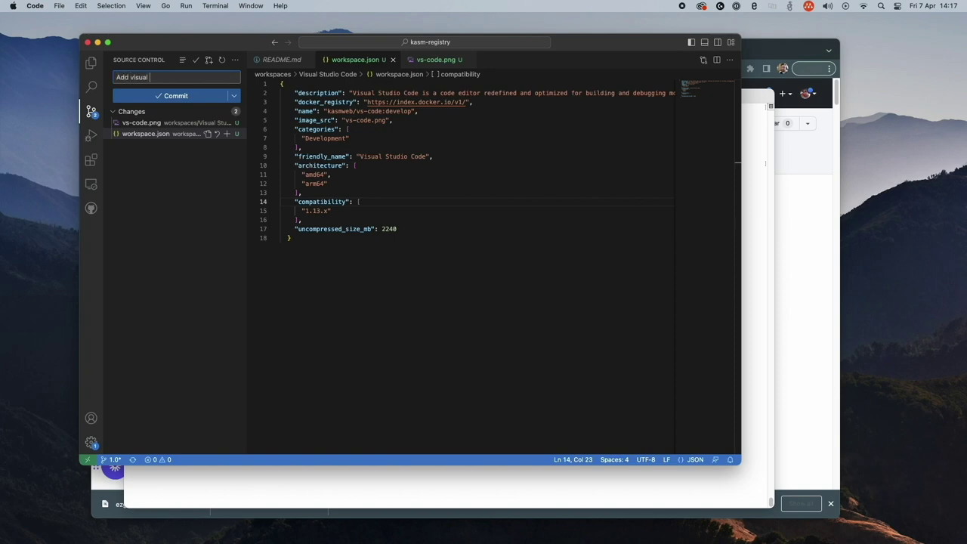
type("studio code")
left_click(176, 96)
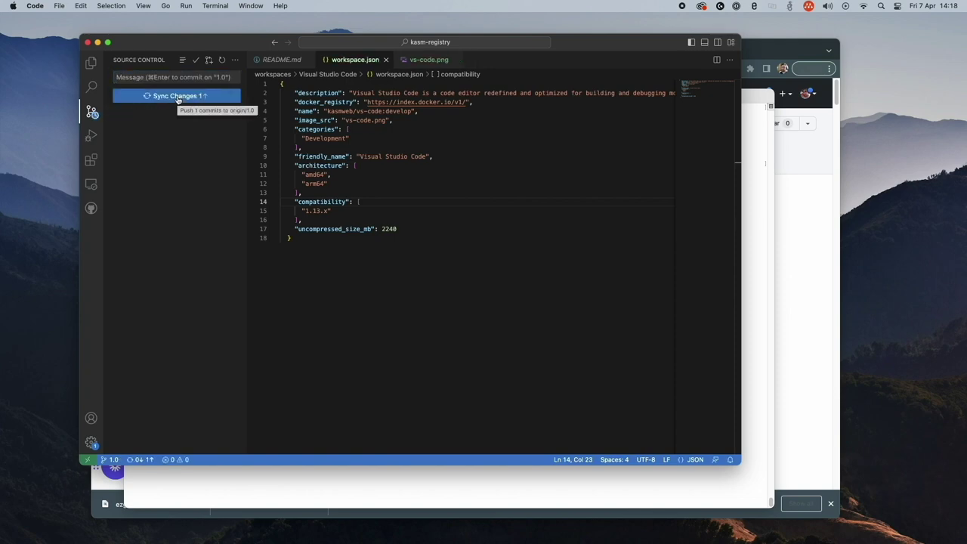
left_click(179, 97)
left_click(413, 262)
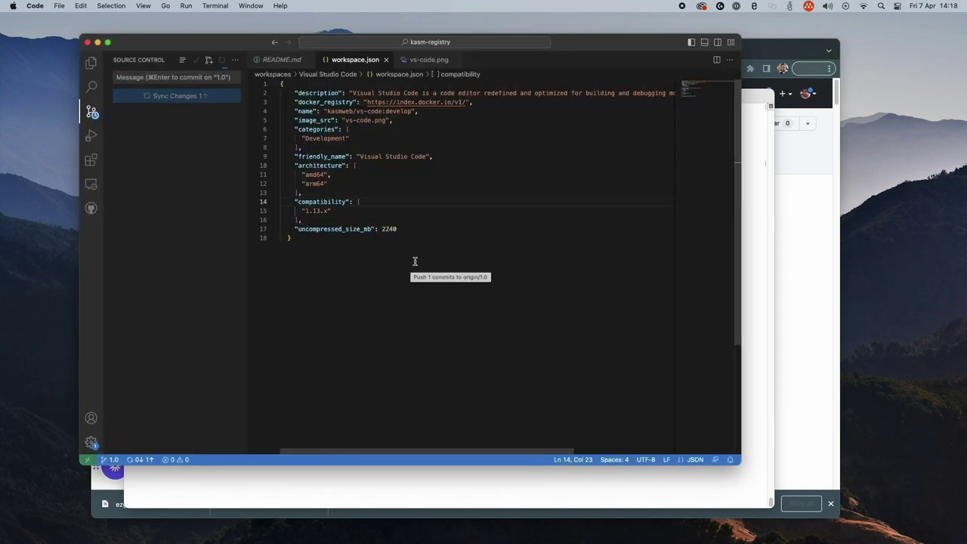
Step: Switch to Chrome and open the published kasm-registry site from the repository's GitHub Pages settings
key("super+Tab")
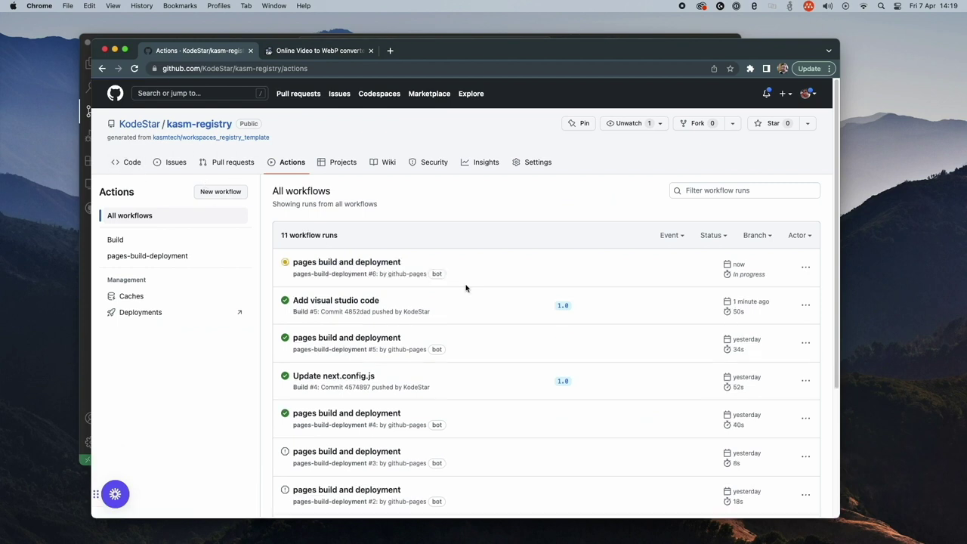
left_click(537, 161)
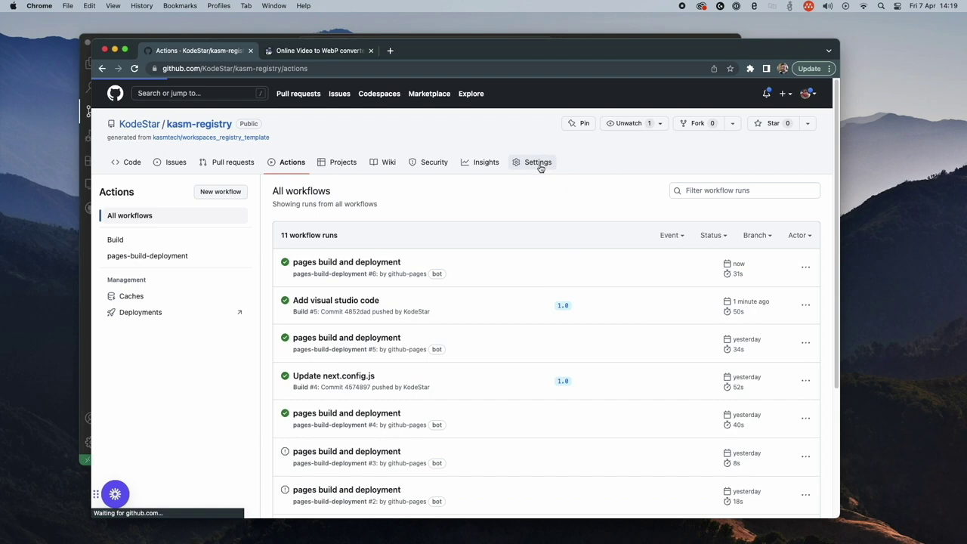
left_click(182, 388)
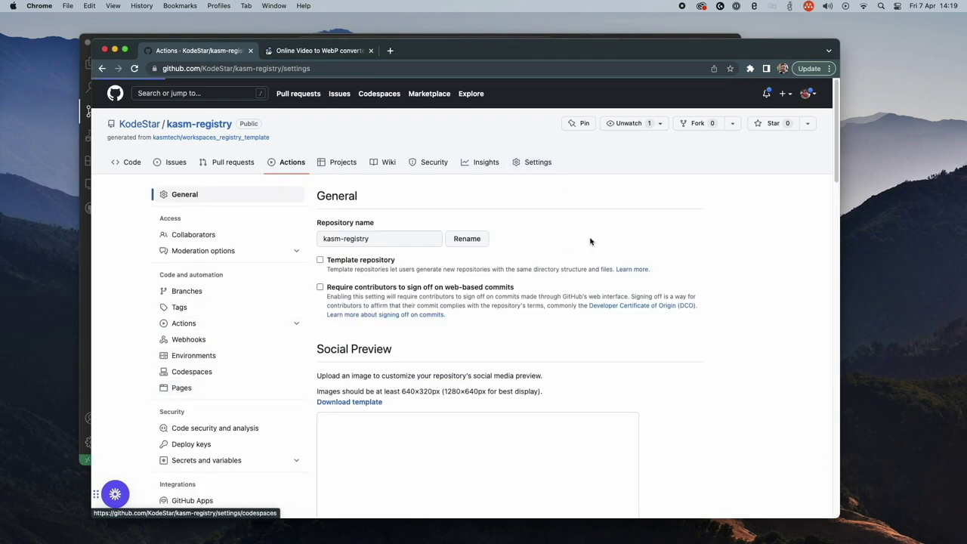
left_click(646, 251)
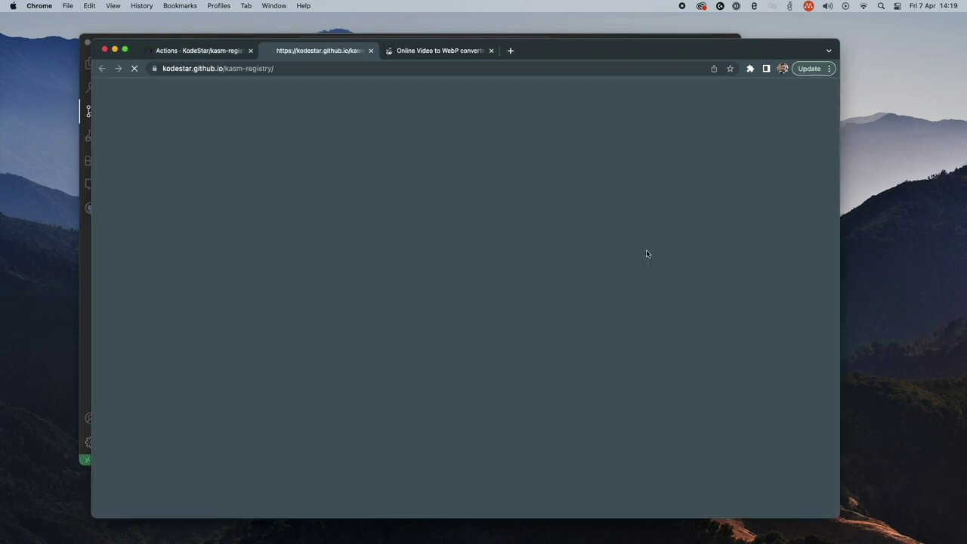